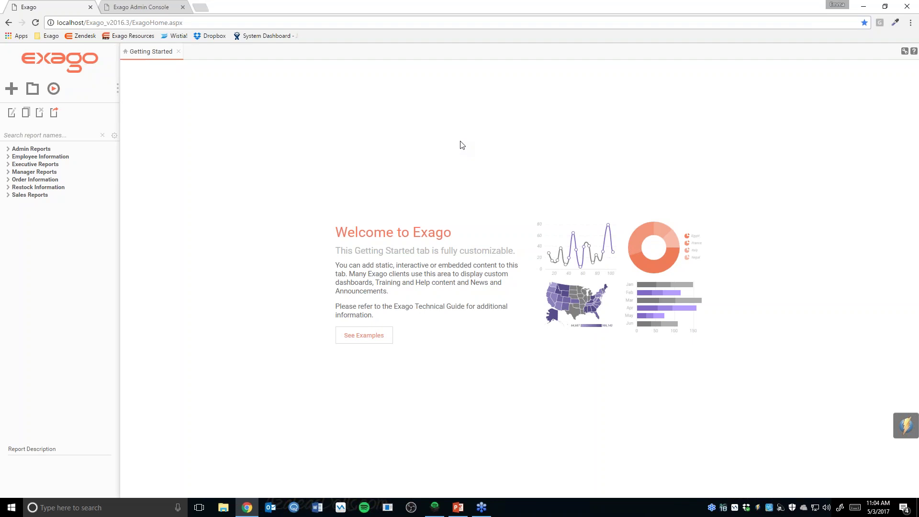
Switch to the Exago Admin Console and open the Main settings of the Associate role
click(135, 7)
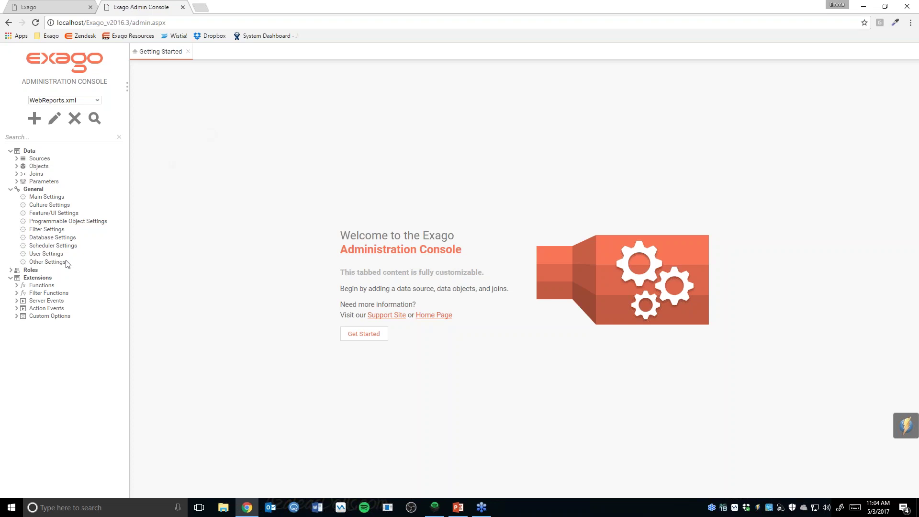
click(30, 270)
click(30, 271)
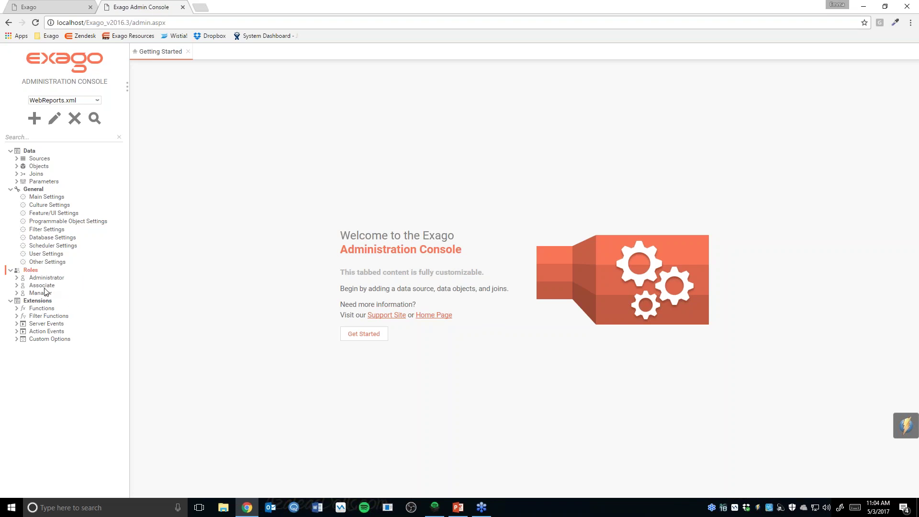
click(43, 286)
click(45, 293)
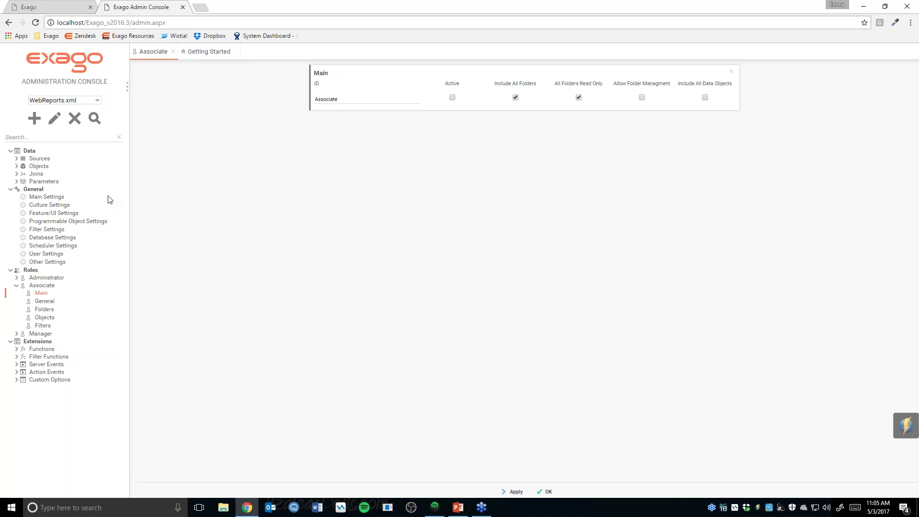
Examine the global Feature/UI settings and the Associate role's General settings for report creation and editing permissions
click(57, 212)
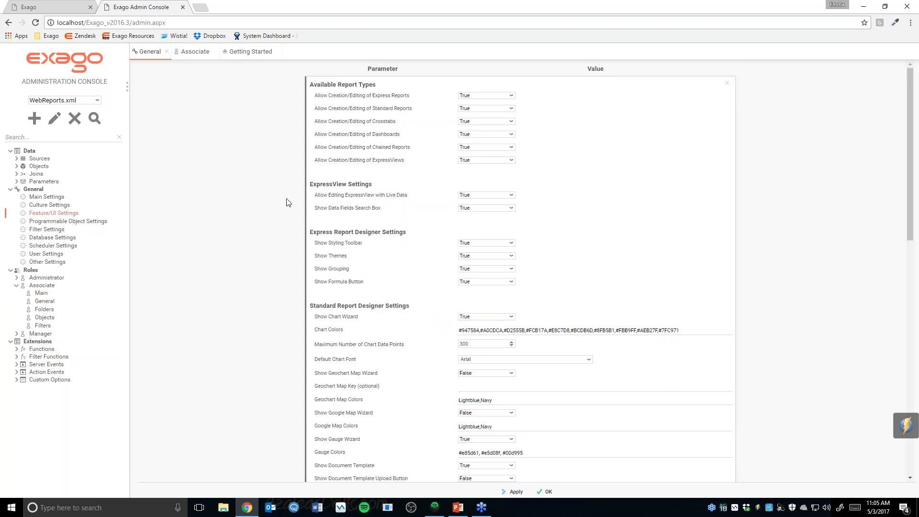
mouse_move(390, 96)
click(196, 53)
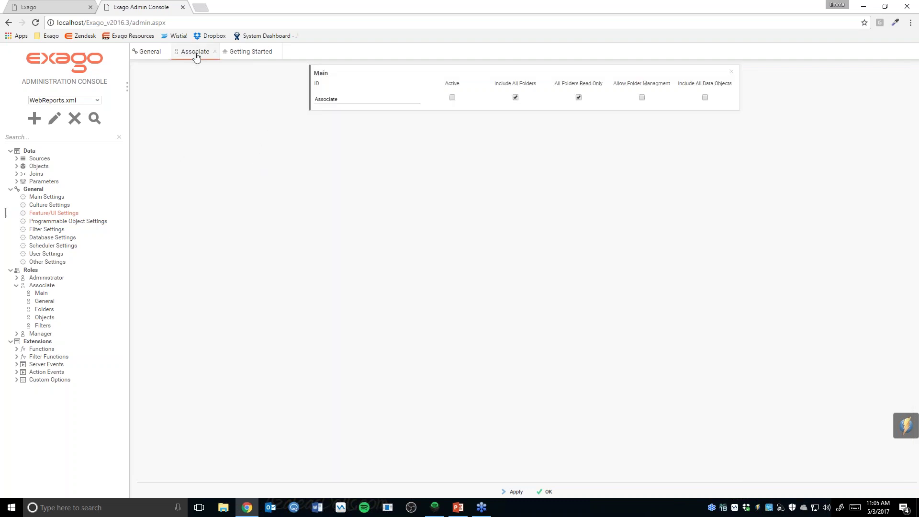
click(45, 302)
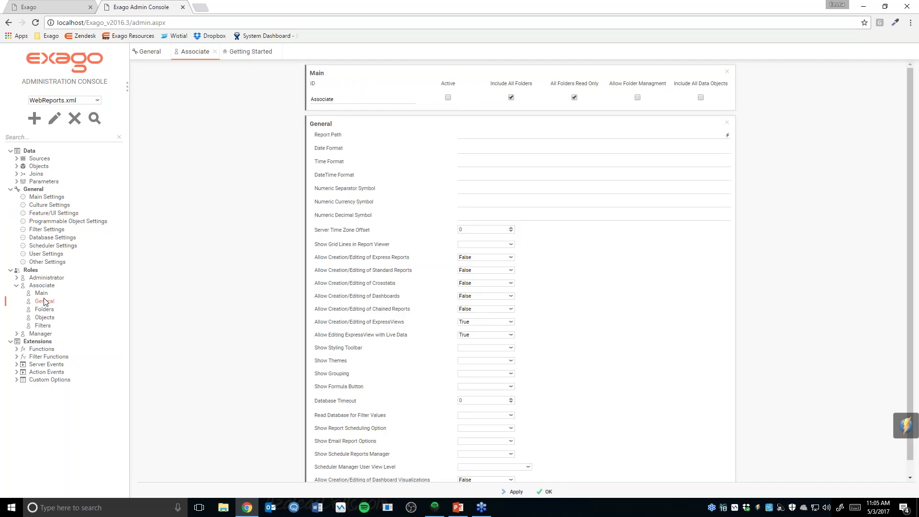
scroll(241, 268, down, 1)
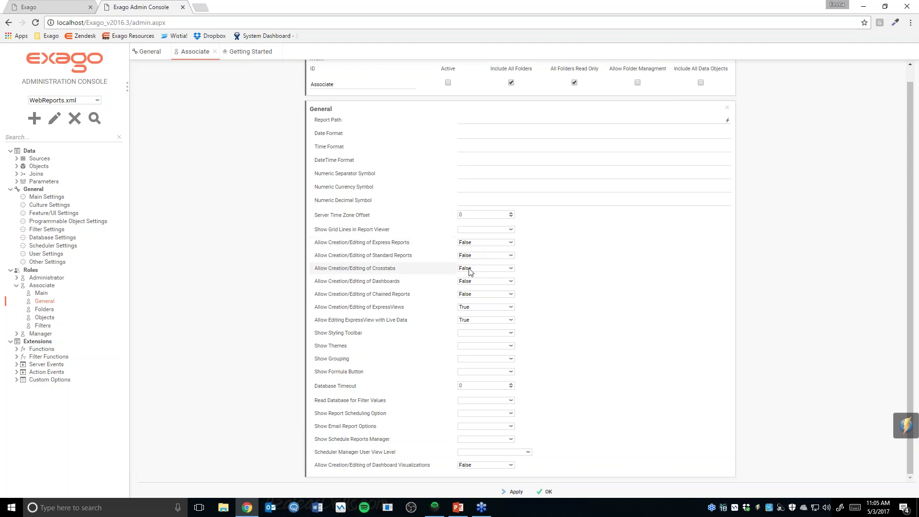
Clear the Associate role's Allow Creation/Editing of ExpressViews value, restore it to True, and apply the settings
click(469, 308)
click(469, 314)
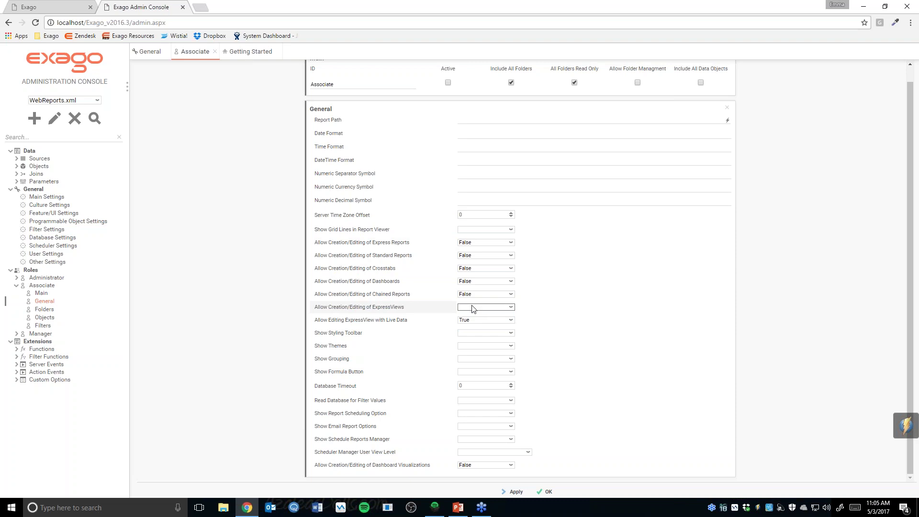
click(472, 307)
click(471, 321)
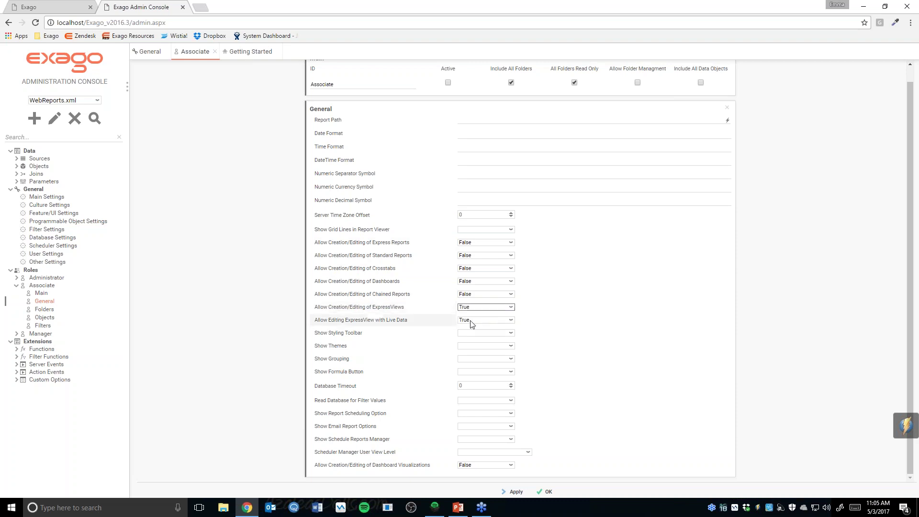
click(515, 491)
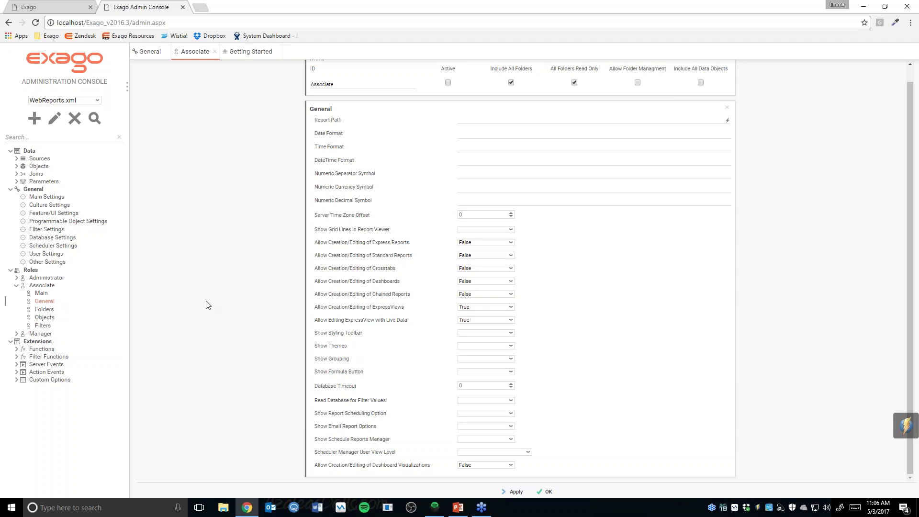
Close the Associate role's General and Main sections and reopen only its Main settings
scroll(478, 153, up, 1)
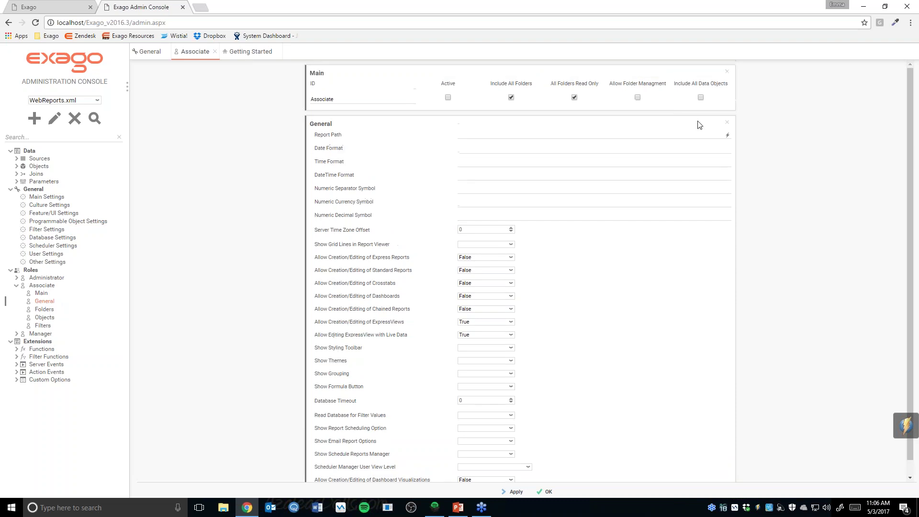
click(727, 122)
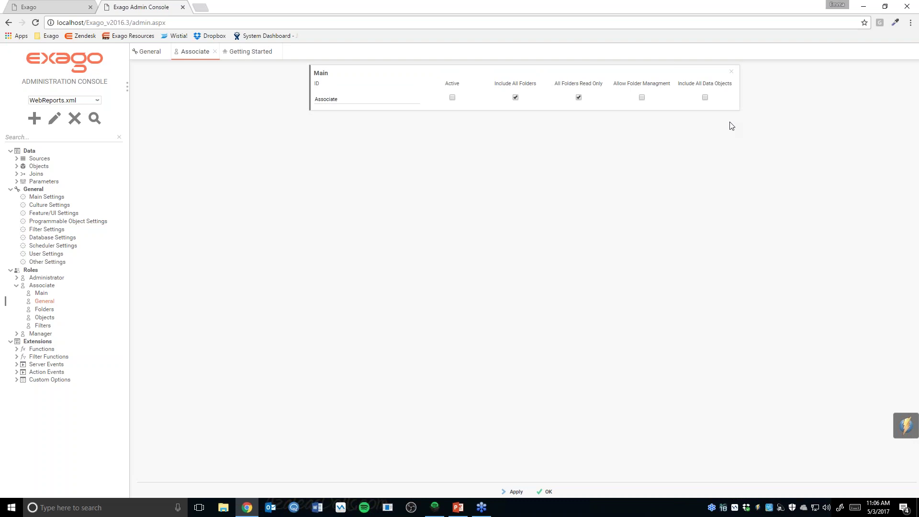
click(730, 67)
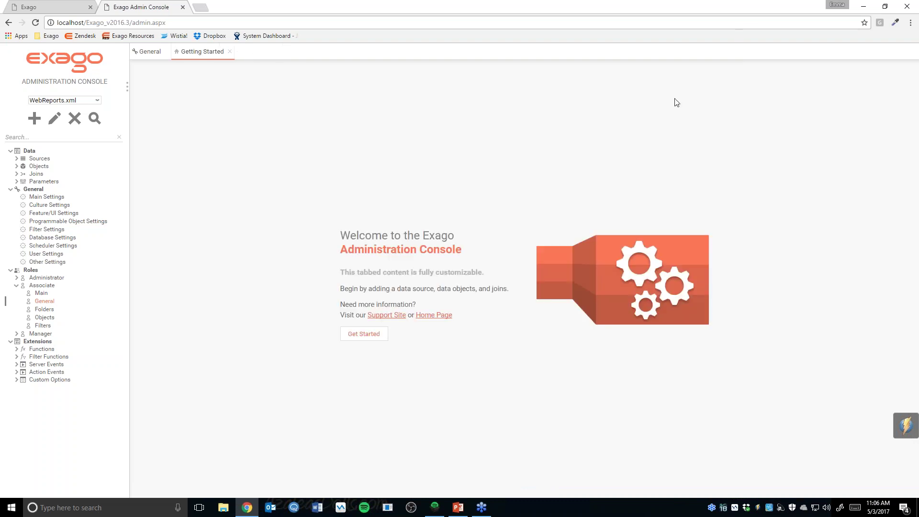
click(45, 286)
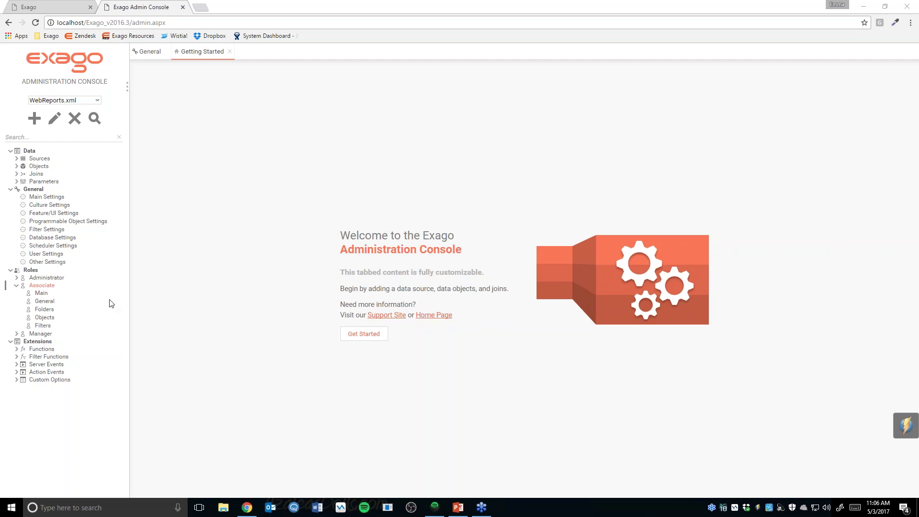
click(40, 294)
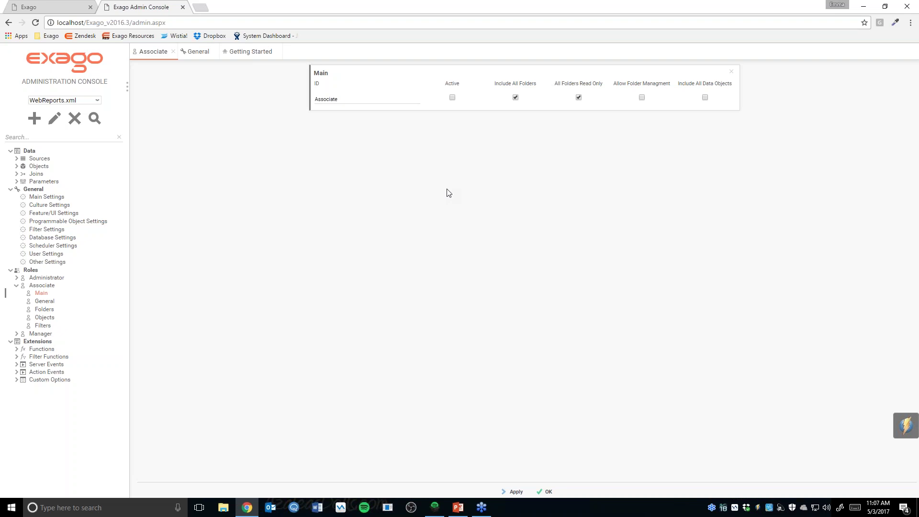
Check the report folders in the Exago application and open the Associate role's Folders settings in the Admin Console
click(65, 11)
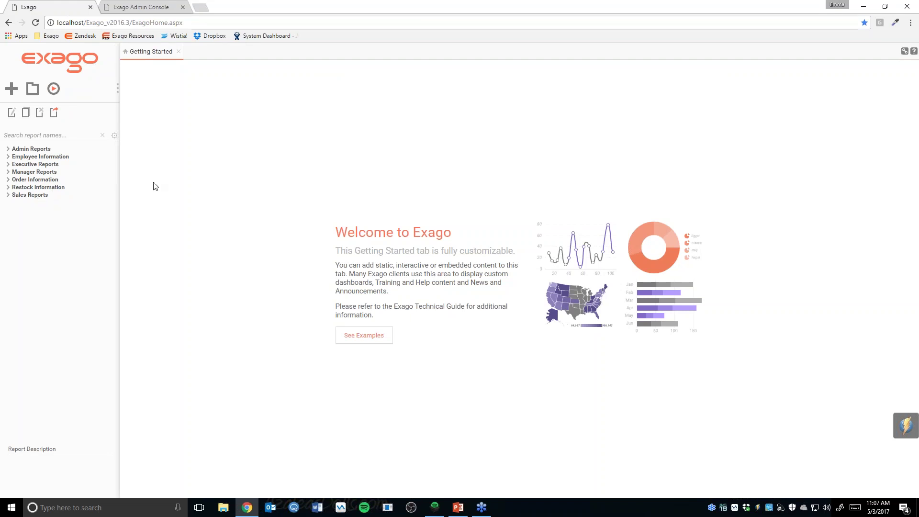
click(150, 9)
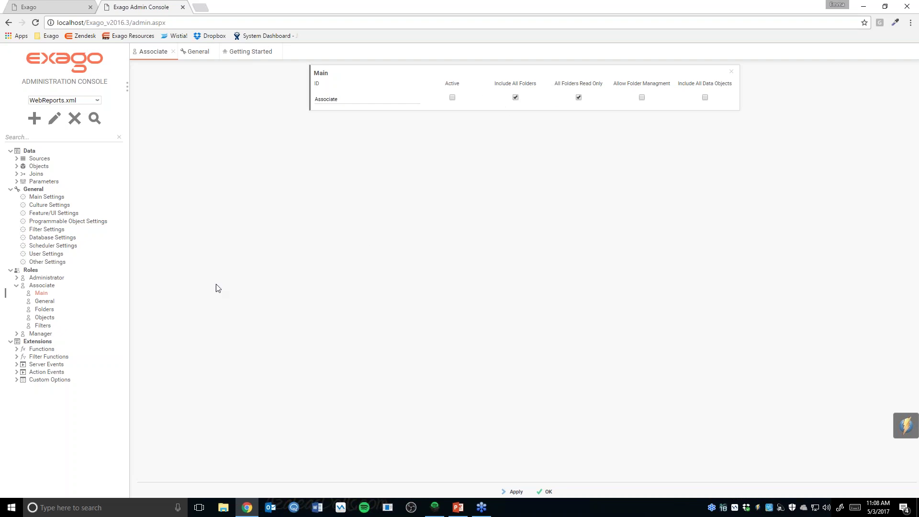
click(49, 311)
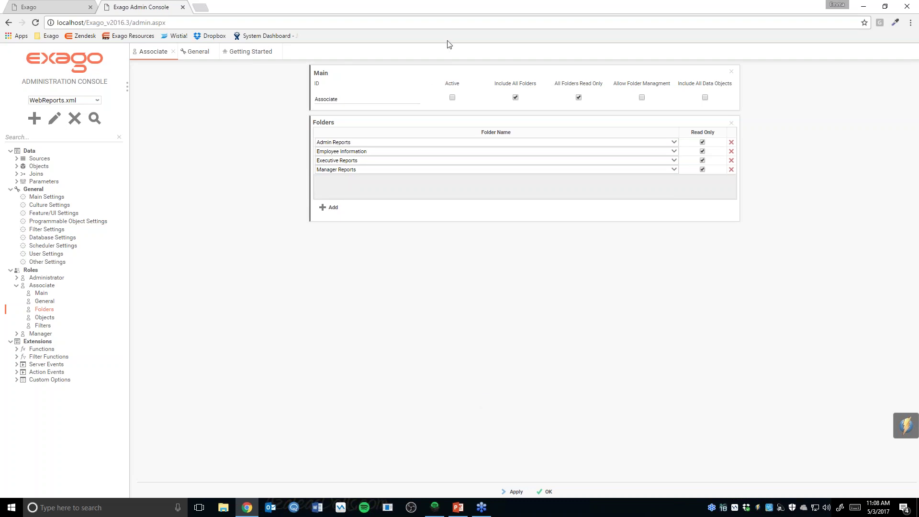
click(579, 97)
click(579, 97)
click(330, 207)
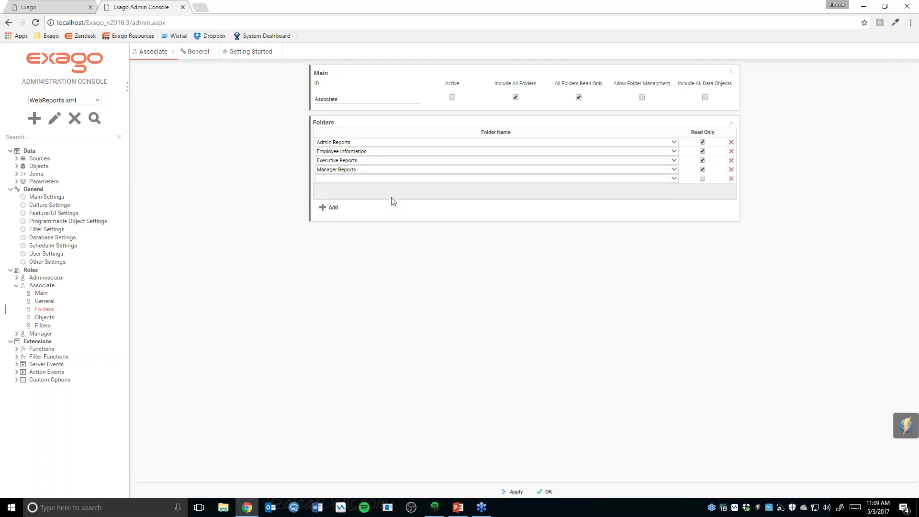
click(414, 182)
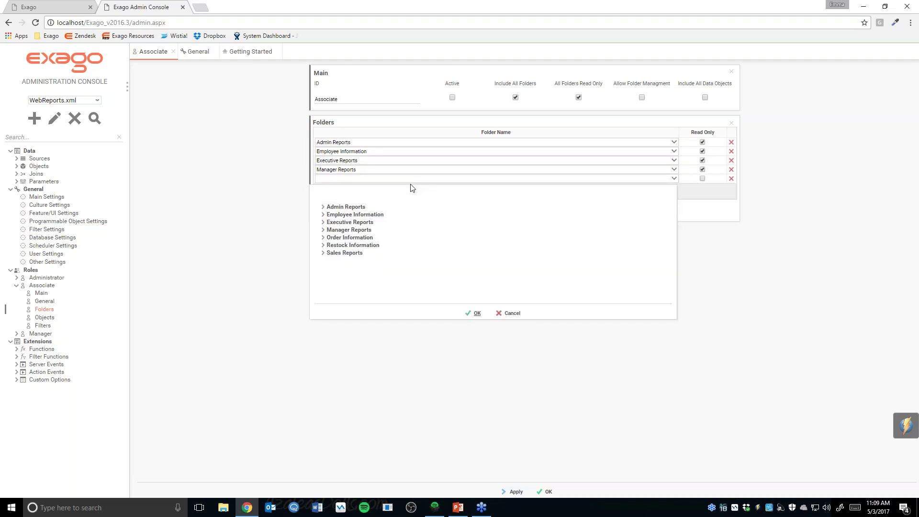
click(508, 312)
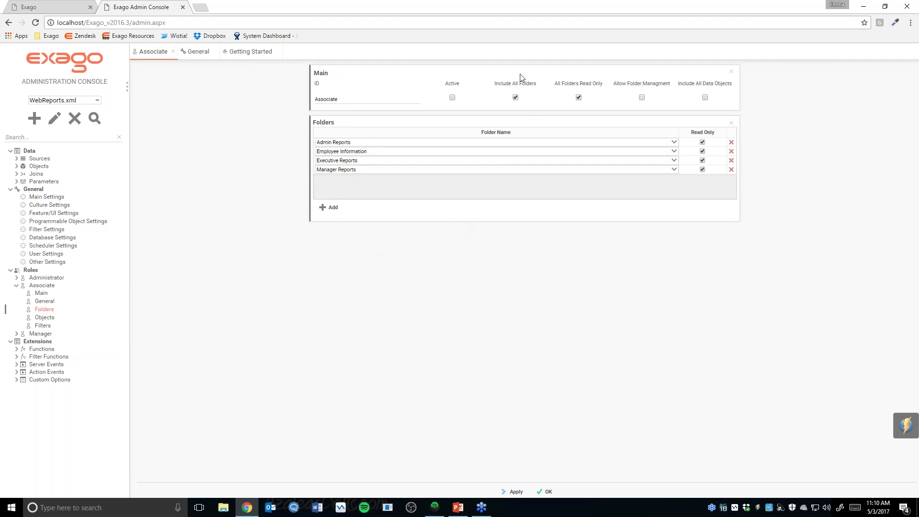
Activate the Associate role, apply the change, and reload the Exago application page
click(43, 6)
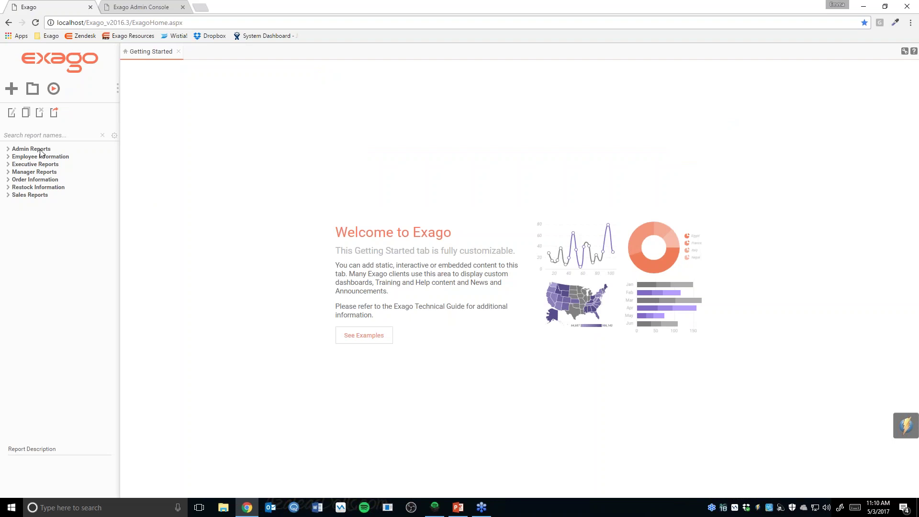
key(ctrl+Tab)
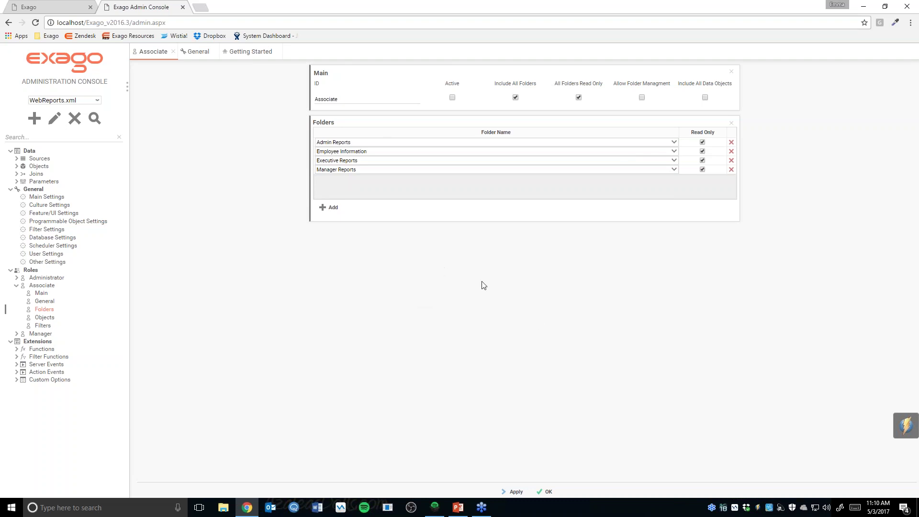
click(451, 97)
click(516, 492)
click(58, 6)
click(35, 23)
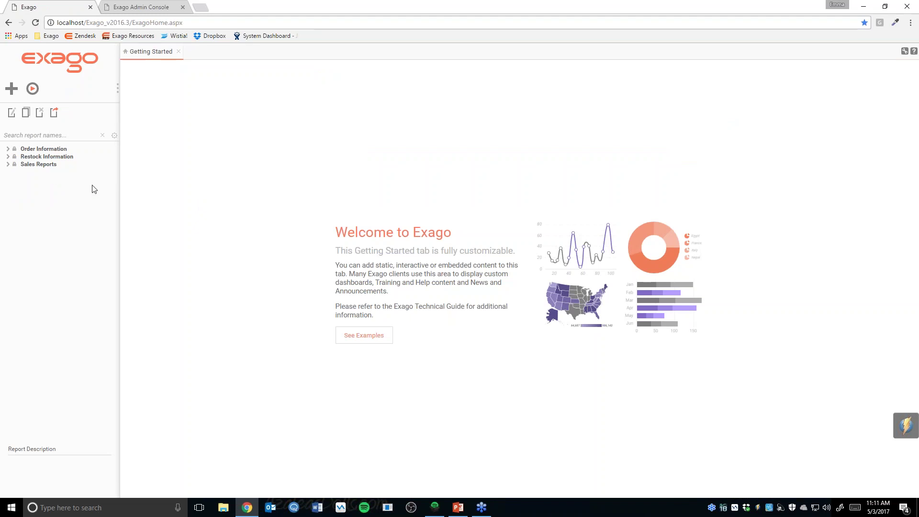
Run Report 1 and Chart from the By Category folder of Sales Reports in the Exago application
click(135, 8)
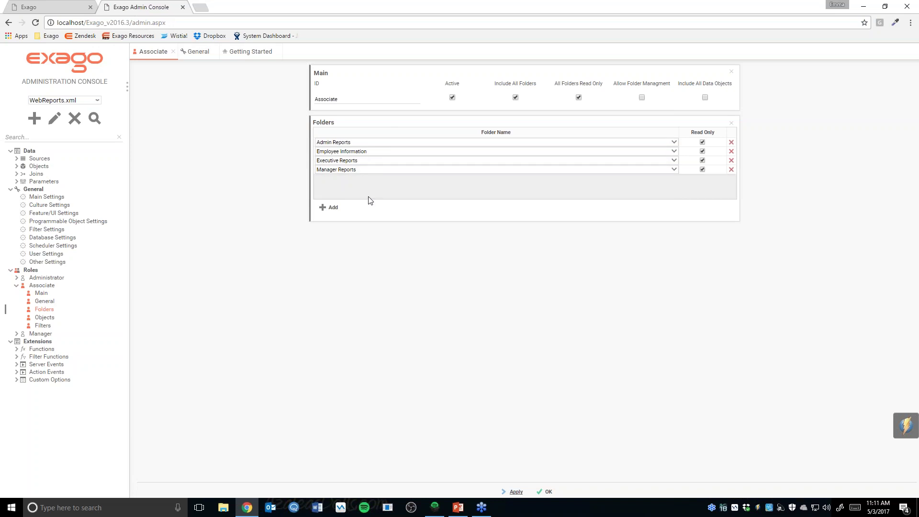
click(59, 6)
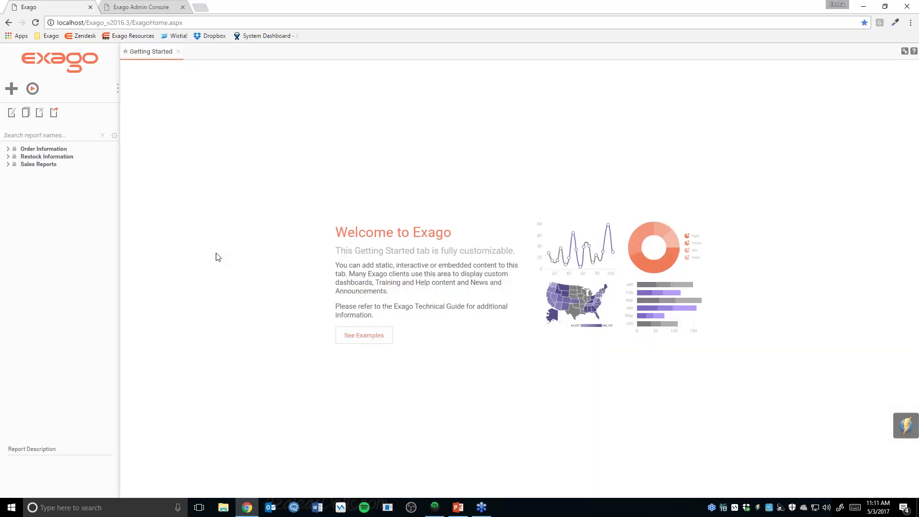
click(7, 164)
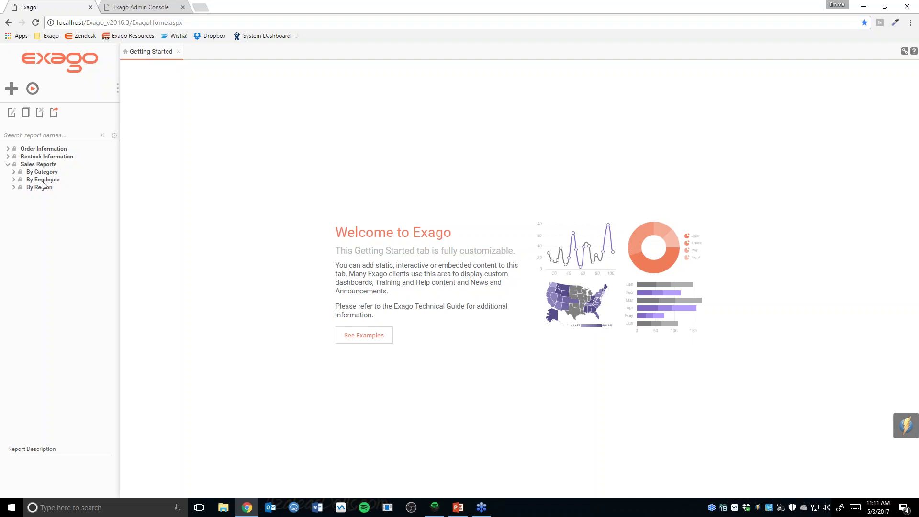
click(14, 173)
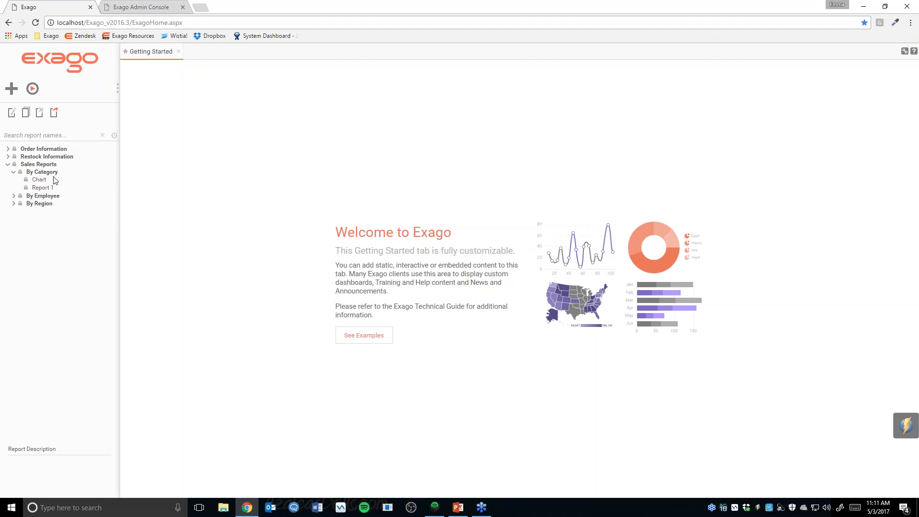
click(42, 188)
click(32, 88)
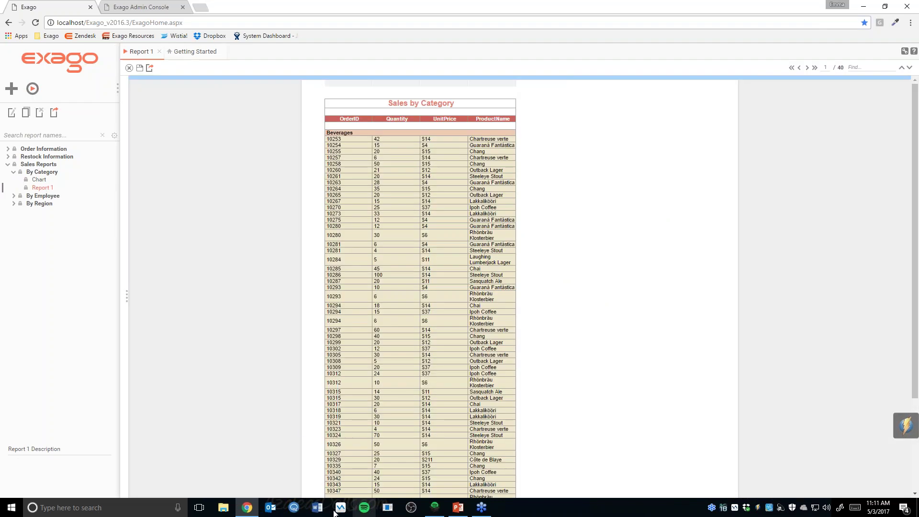
click(39, 180)
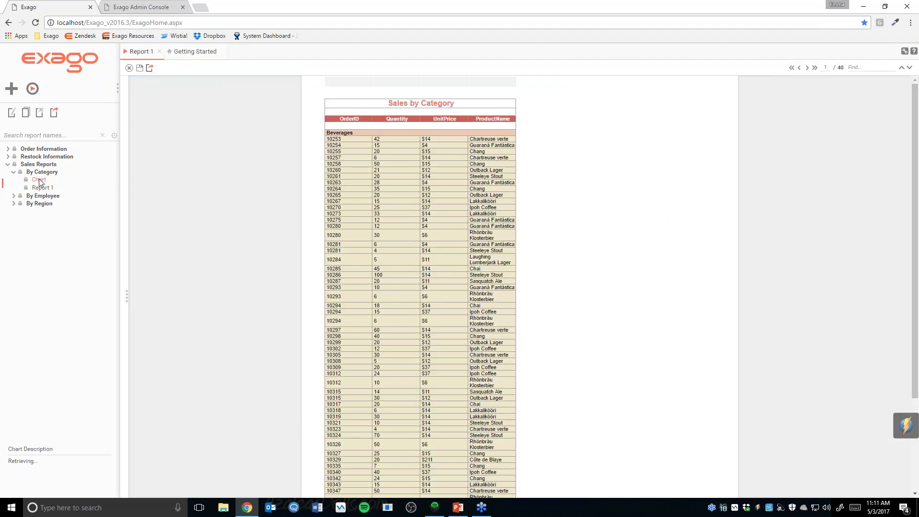
click(32, 89)
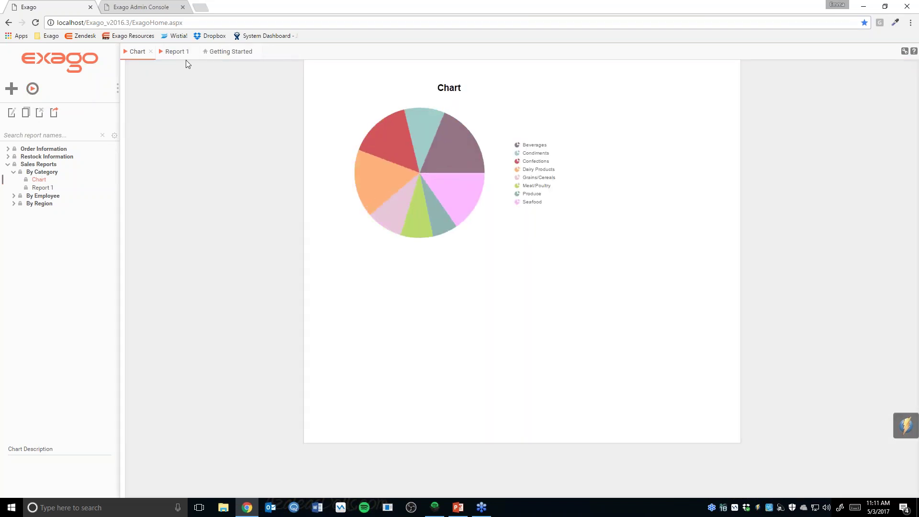
Try to open Report 1 in the By Category folder for editing
double_click(40, 189)
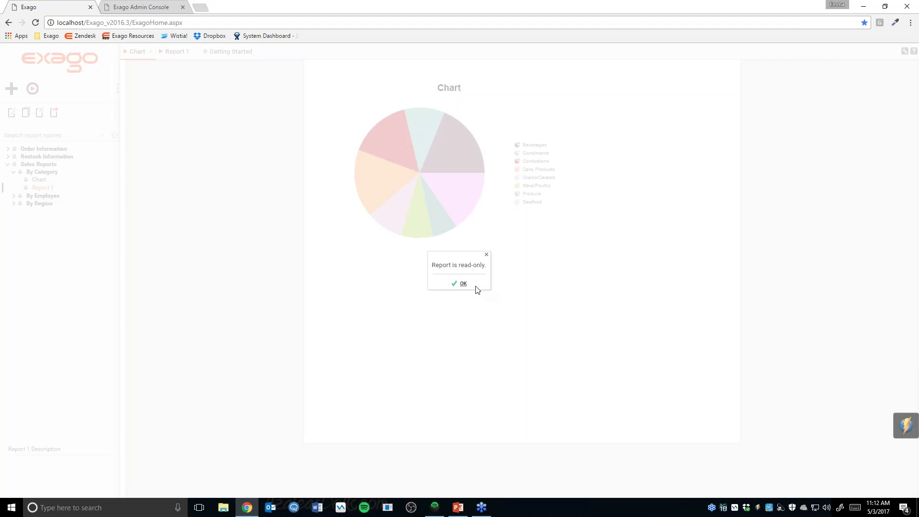
click(459, 283)
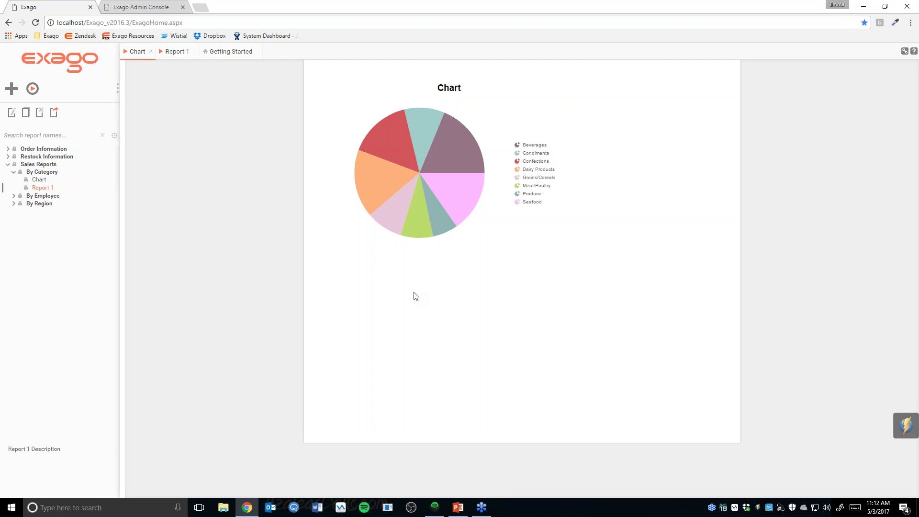
Return to the Admin Console and close the Associate role's Folders section
click(135, 10)
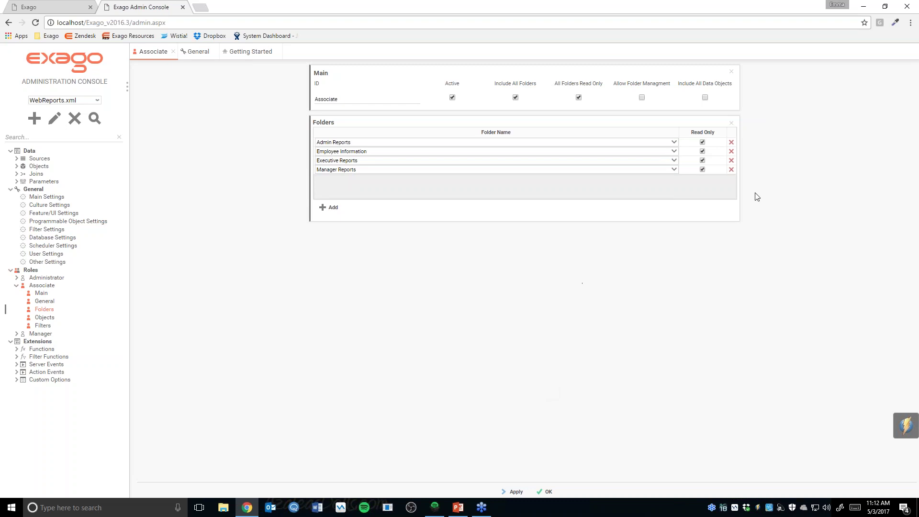
click(730, 123)
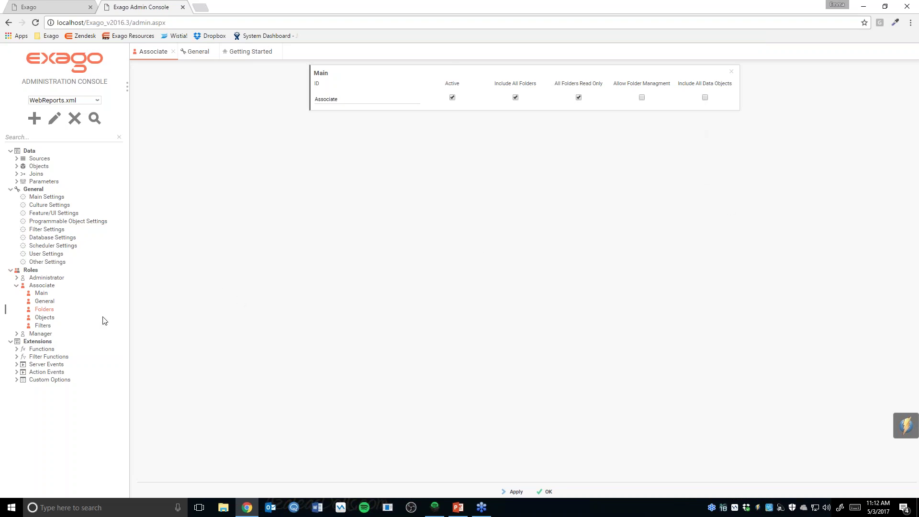
Remove the Categories data object from the Associate role, apply the change, and reload the Exago application page
click(44, 317)
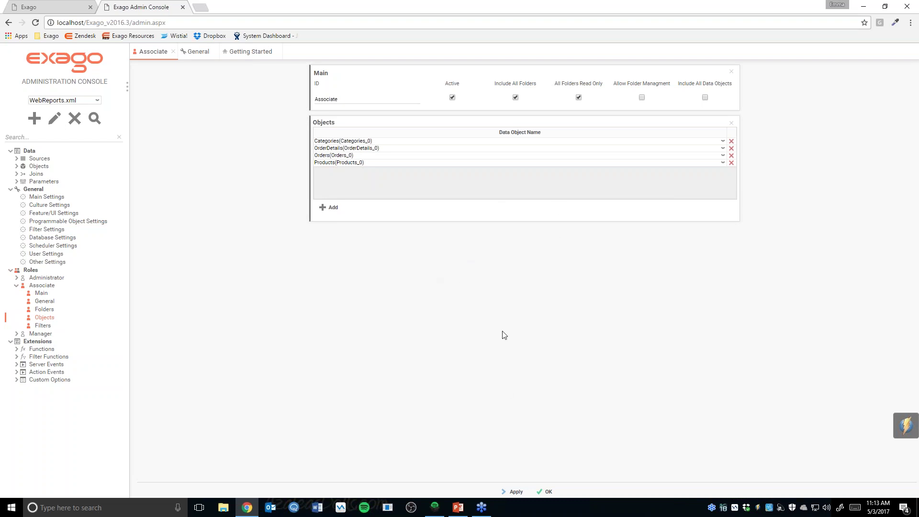
click(731, 142)
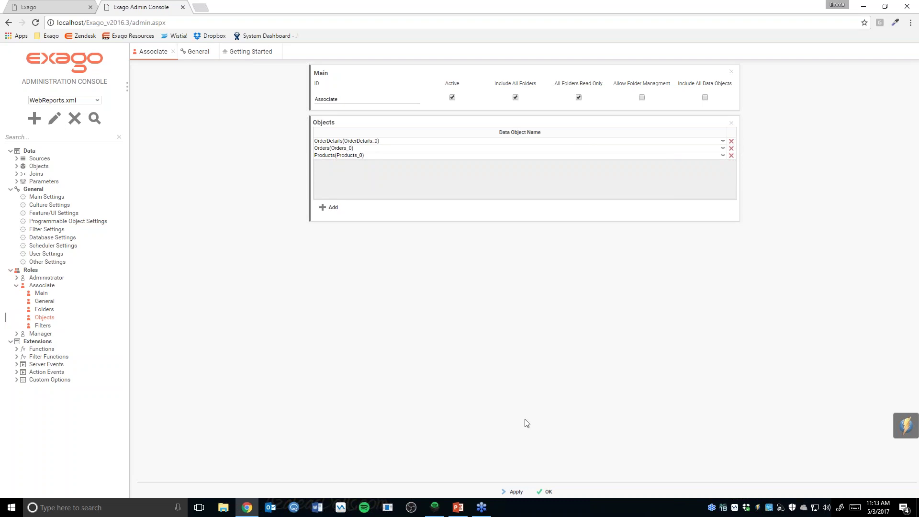
click(516, 491)
click(30, 7)
click(35, 22)
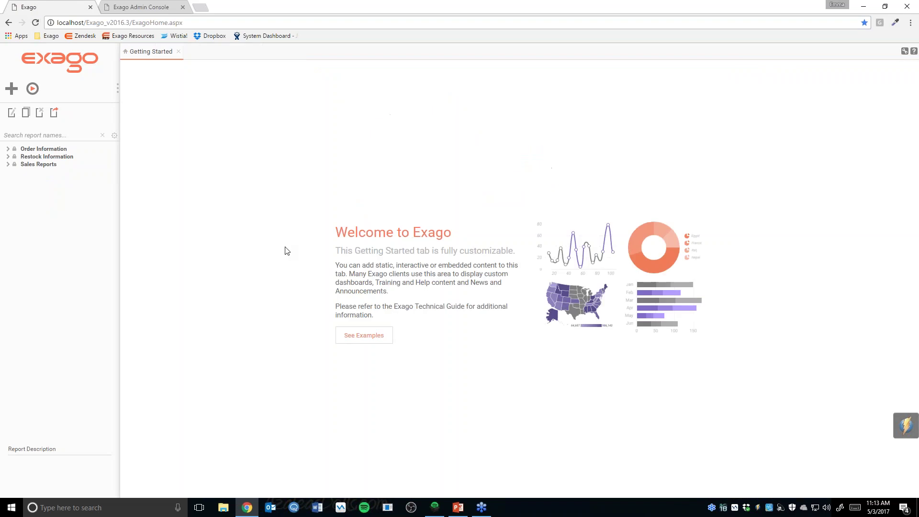
Try to run Report 1 from the By Category folder of Sales Reports without access to the Categories data object
click(42, 165)
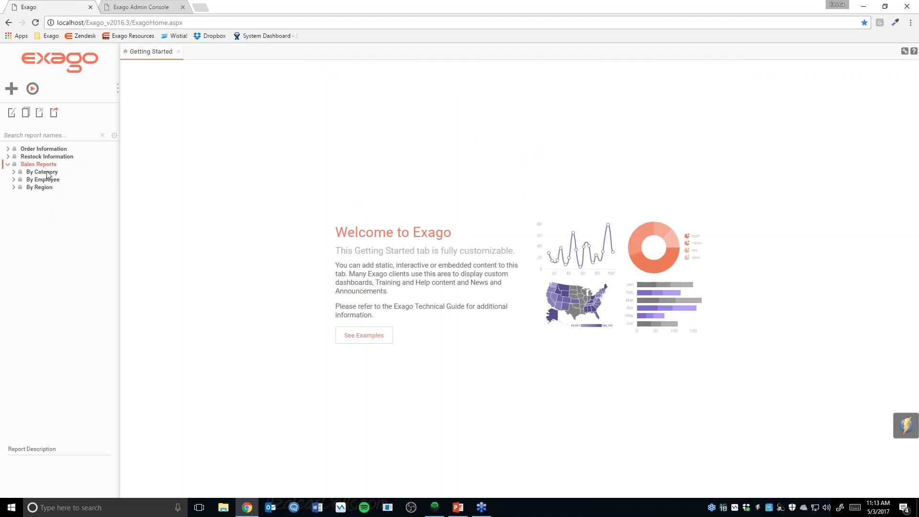
click(47, 173)
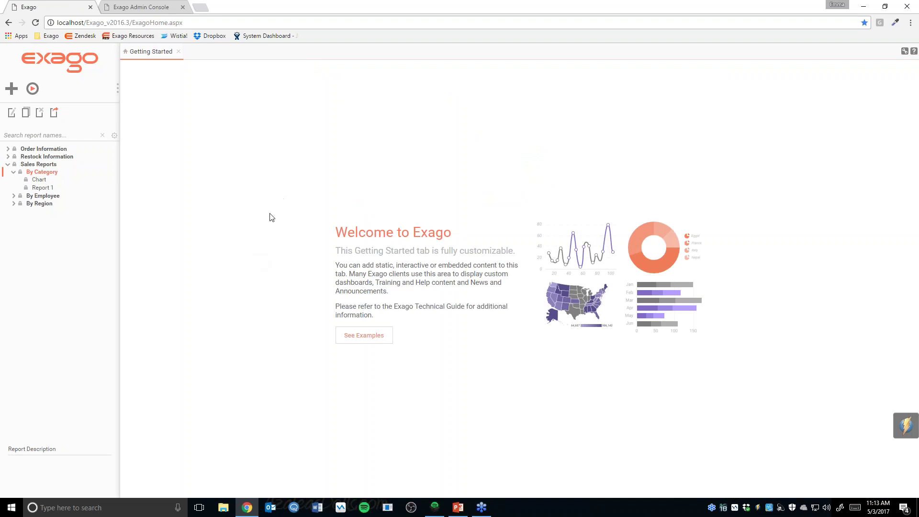
click(47, 188)
click(33, 90)
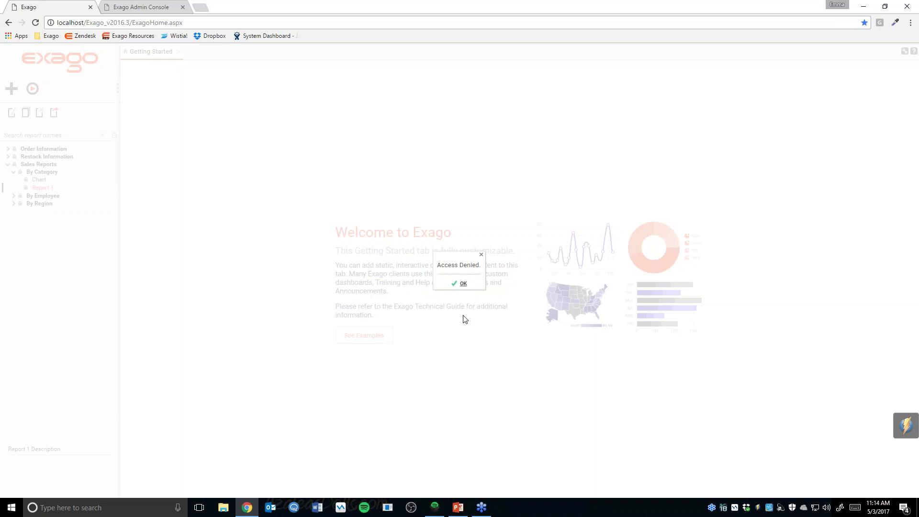
click(462, 284)
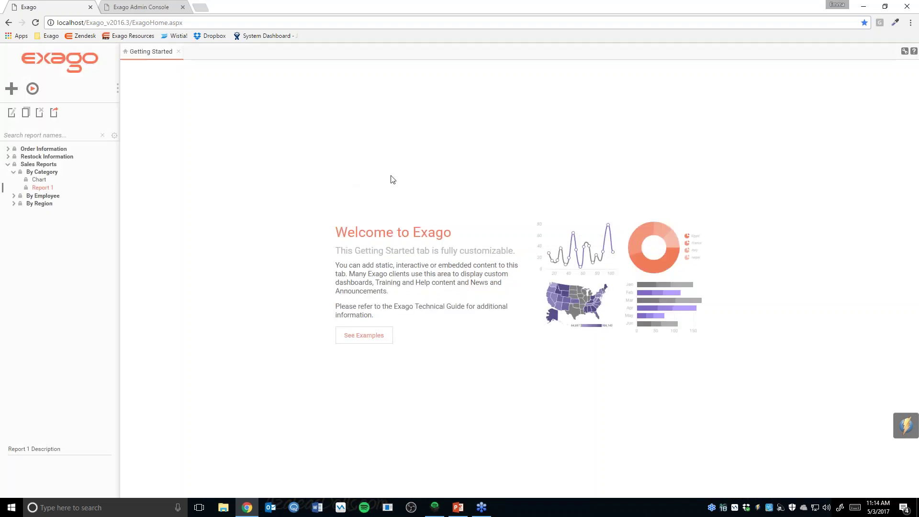
Add the Categories data object back to the Associate role in the Admin Console, apply it, and reload the Exago application page
click(169, 8)
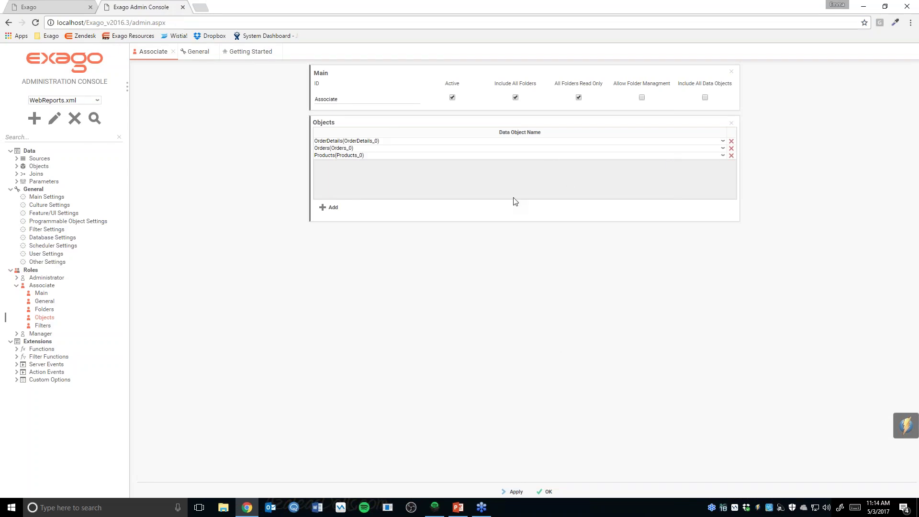
click(330, 207)
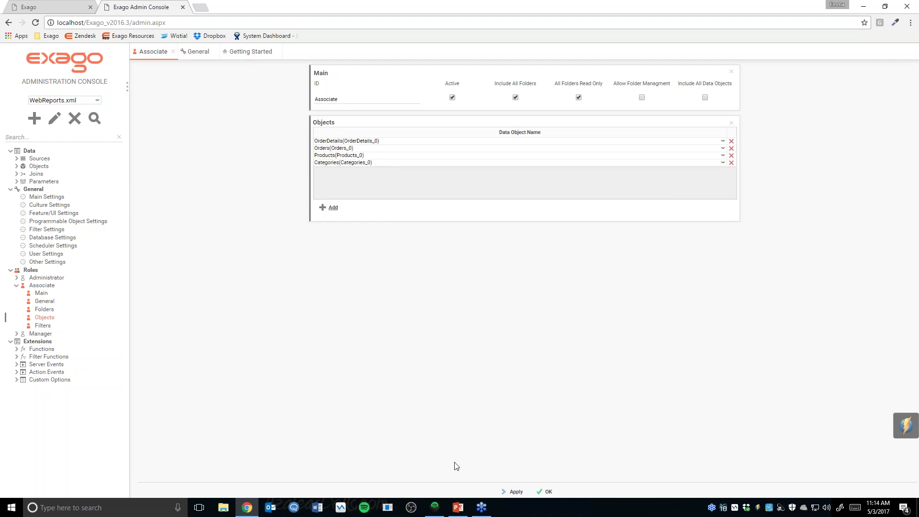
click(516, 491)
click(34, 22)
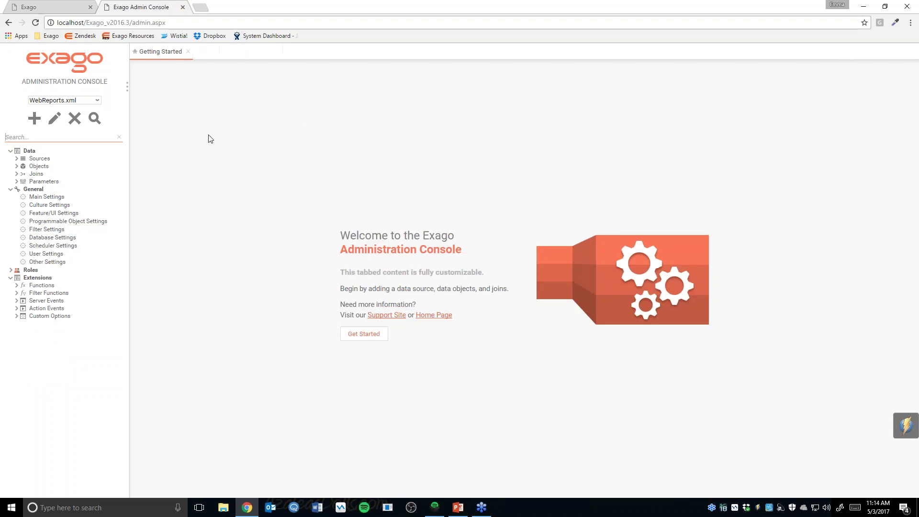
click(58, 9)
click(31, 23)
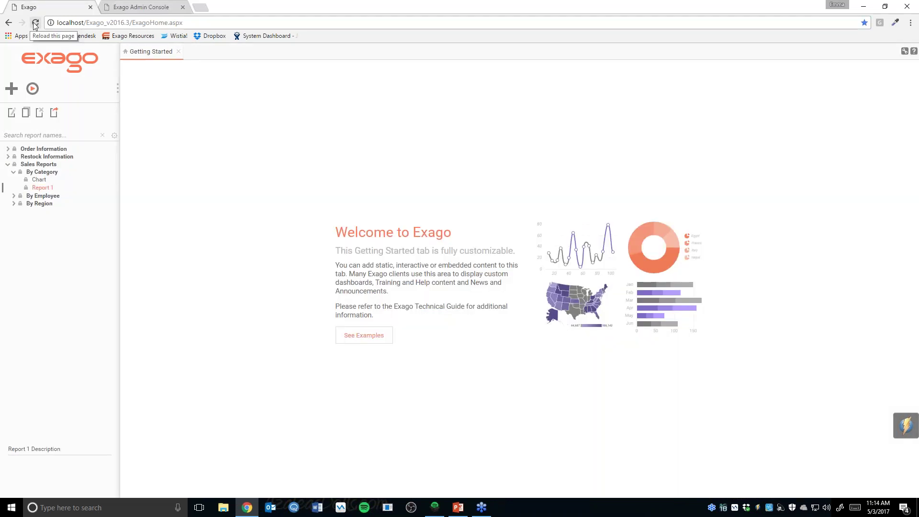
Run Report 1 from the By Category folder with access to the Categories data object restored
click(23, 165)
click(36, 172)
click(39, 187)
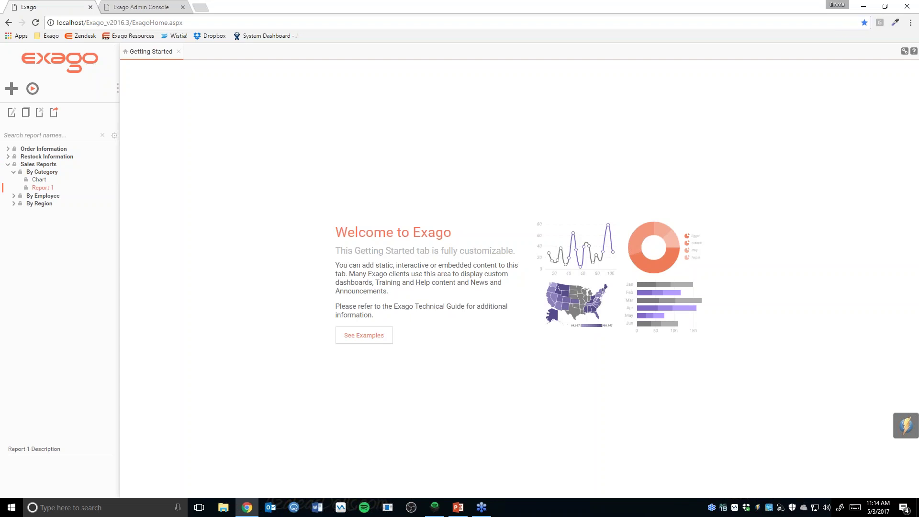
click(32, 89)
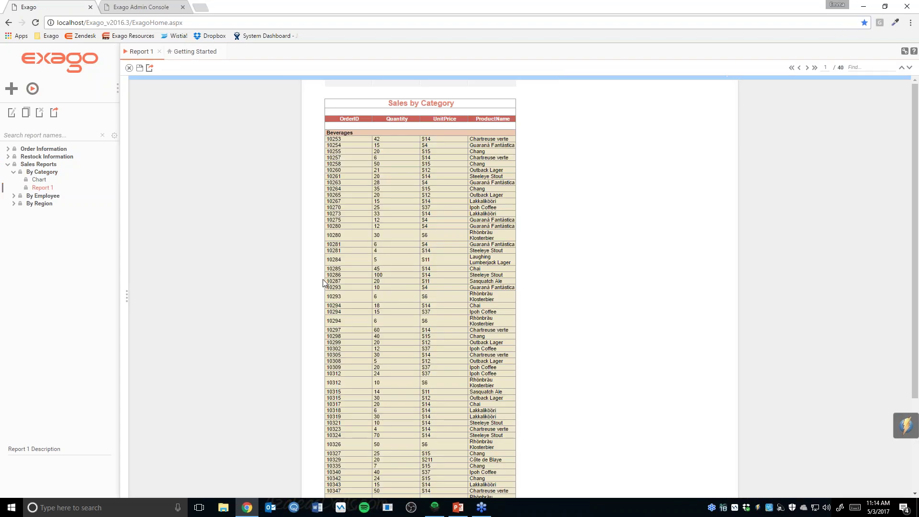
Open the Associate role's General settings in the Admin Console and review its path, format and numeric symbol options
click(150, 7)
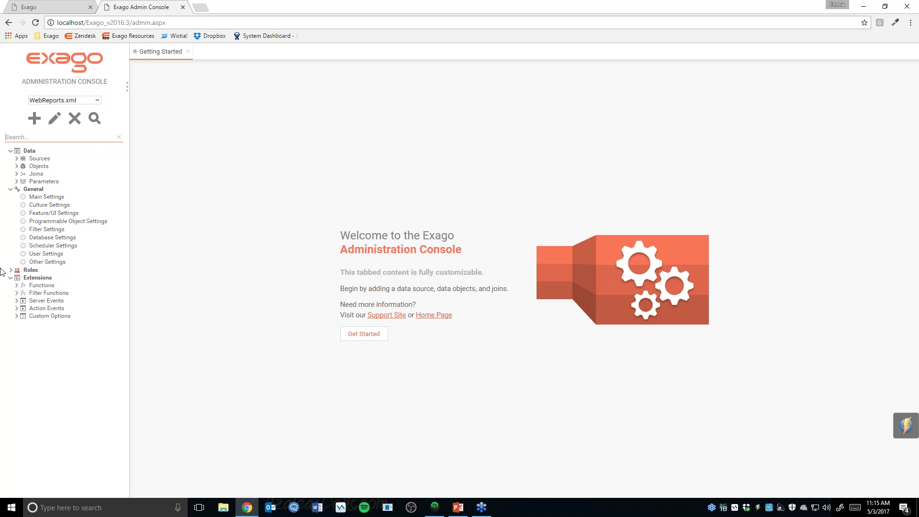
click(30, 271)
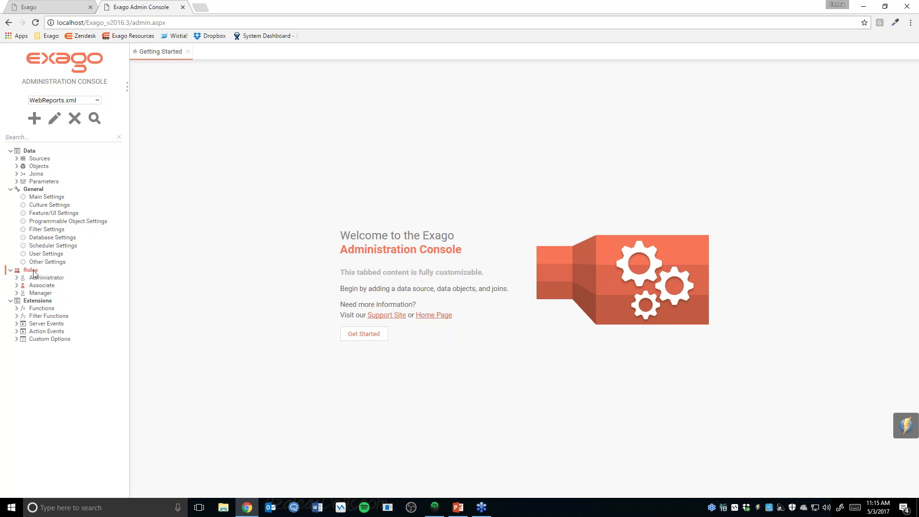
click(52, 285)
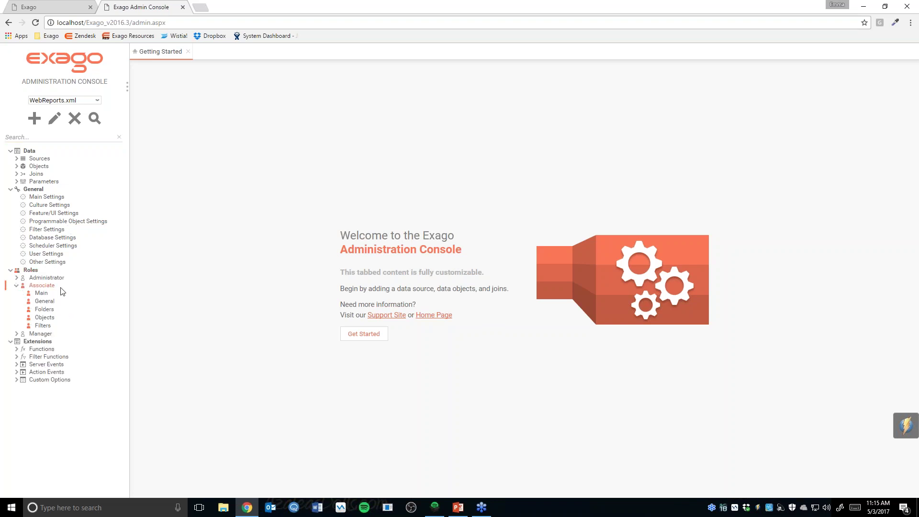
click(52, 301)
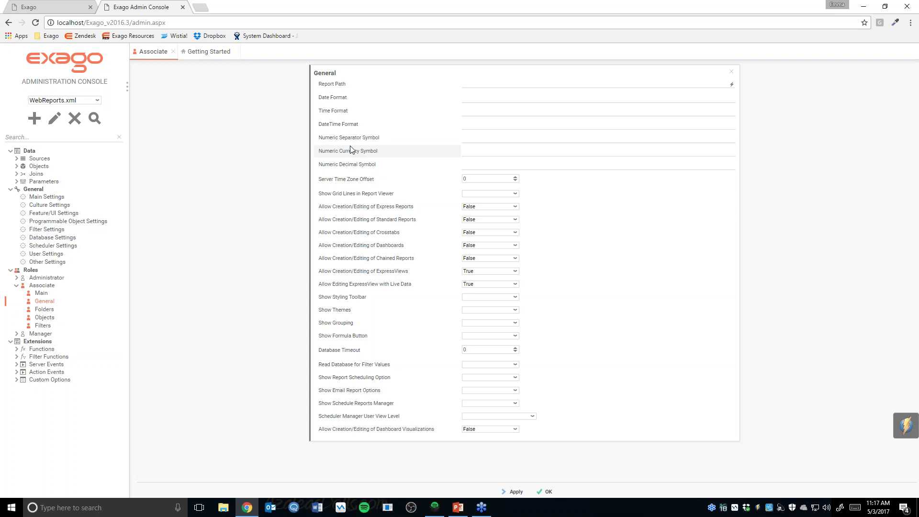
click(477, 150)
click(635, 239)
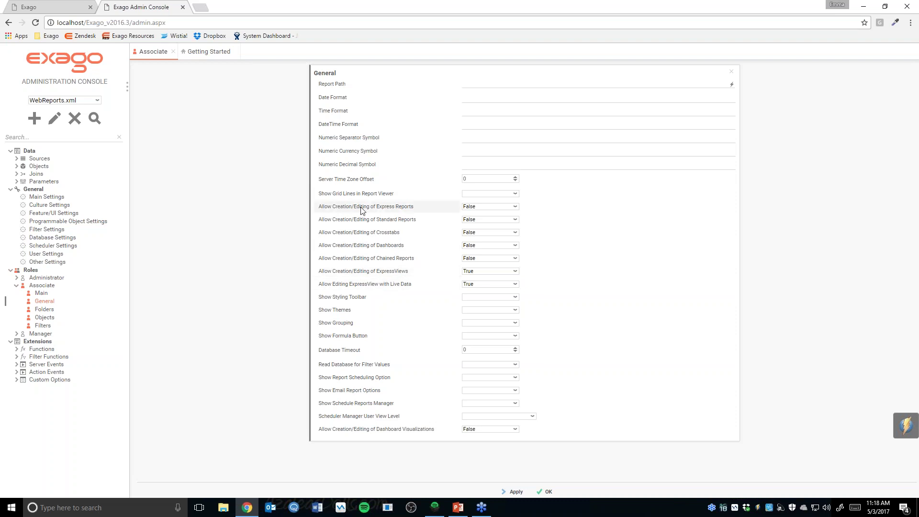
Compare the Associate role's report creation and editing permissions with the global Feature/UI Settings
mouse_move(374, 208)
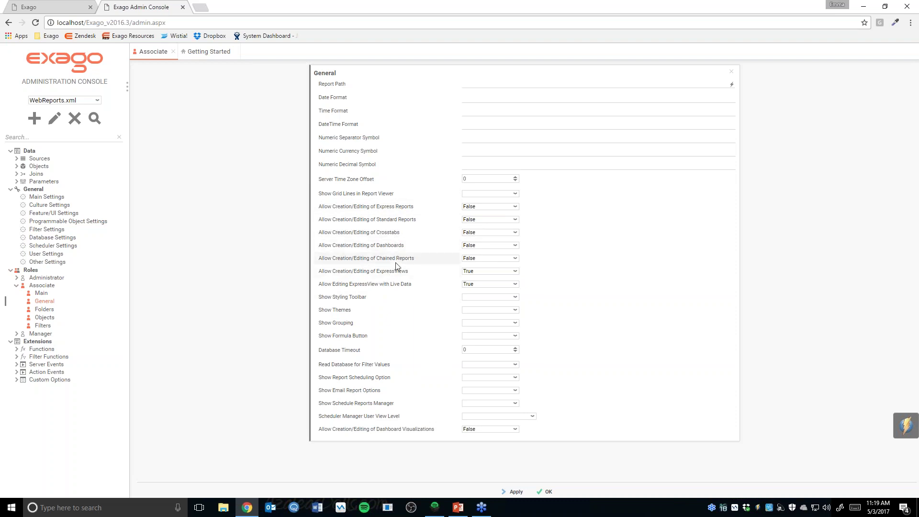
mouse_move(394, 274)
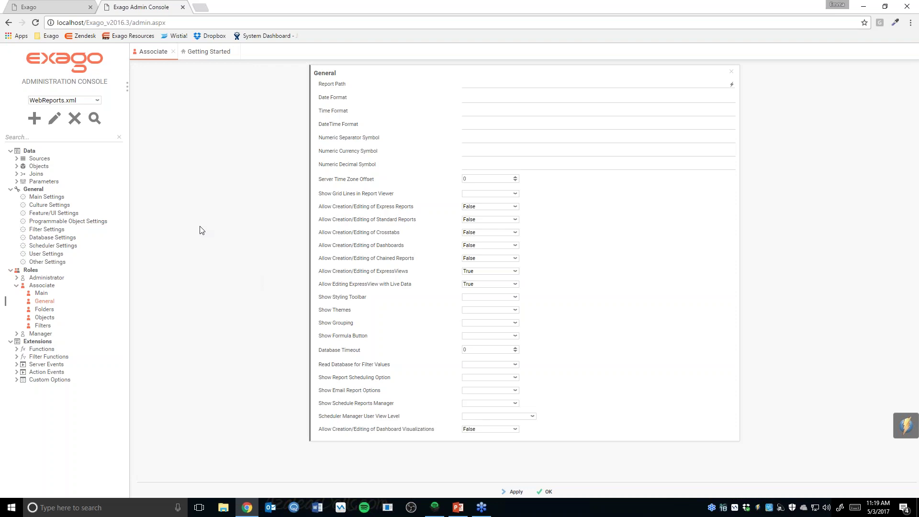
click(43, 213)
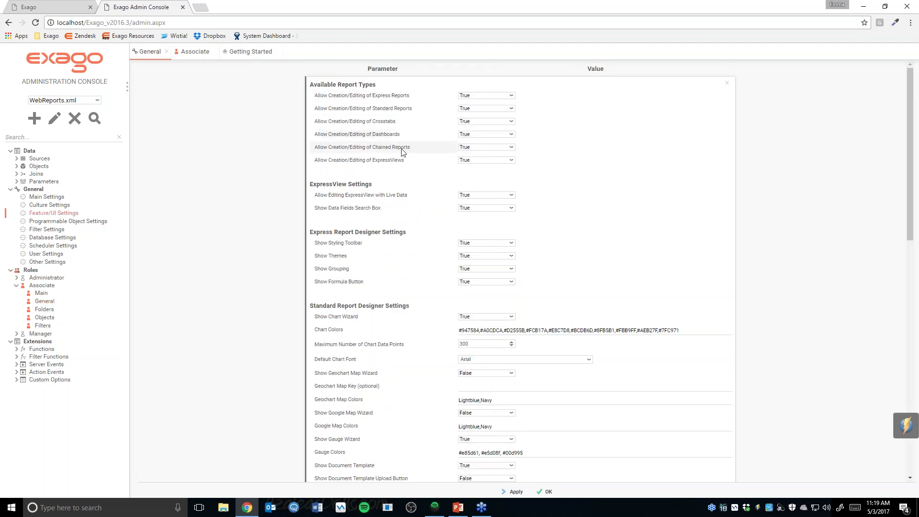
mouse_move(402, 164)
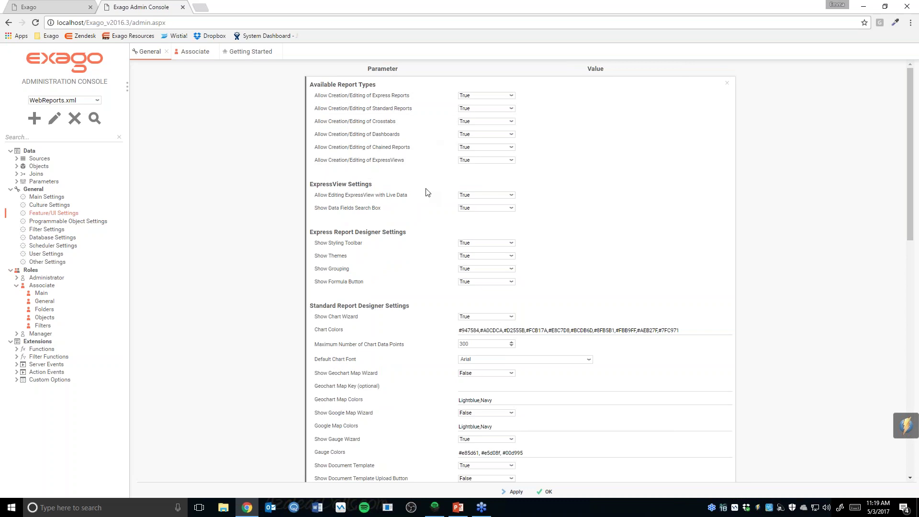
Set the Associate role's ExpressView creation/editing and live data editing permissions to blank, and apply the change
click(193, 51)
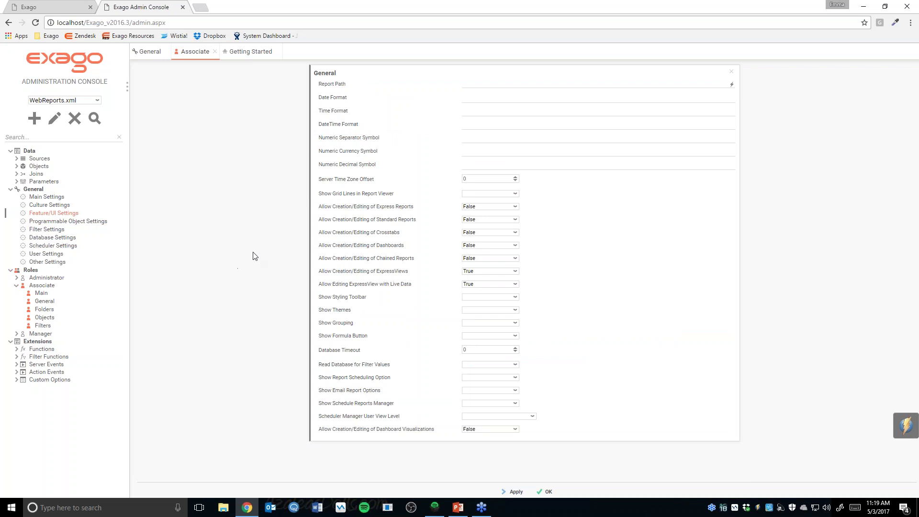
click(493, 272)
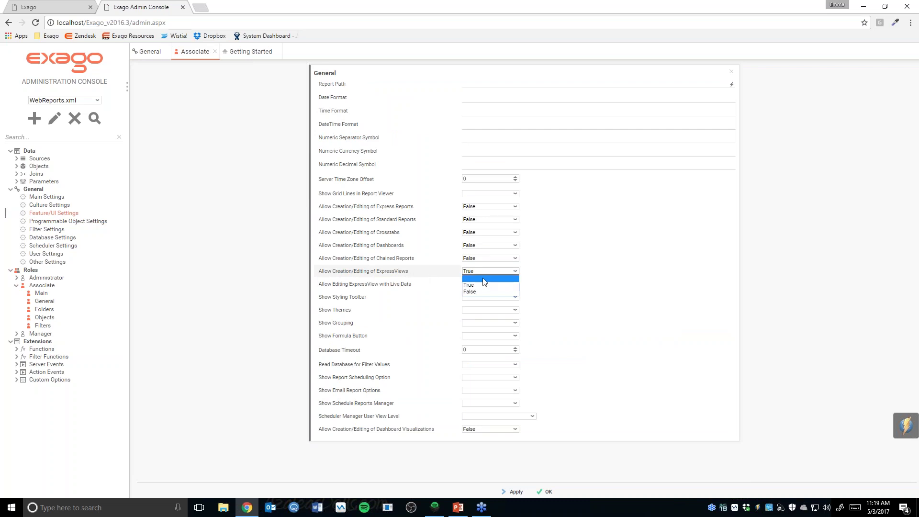
click(486, 278)
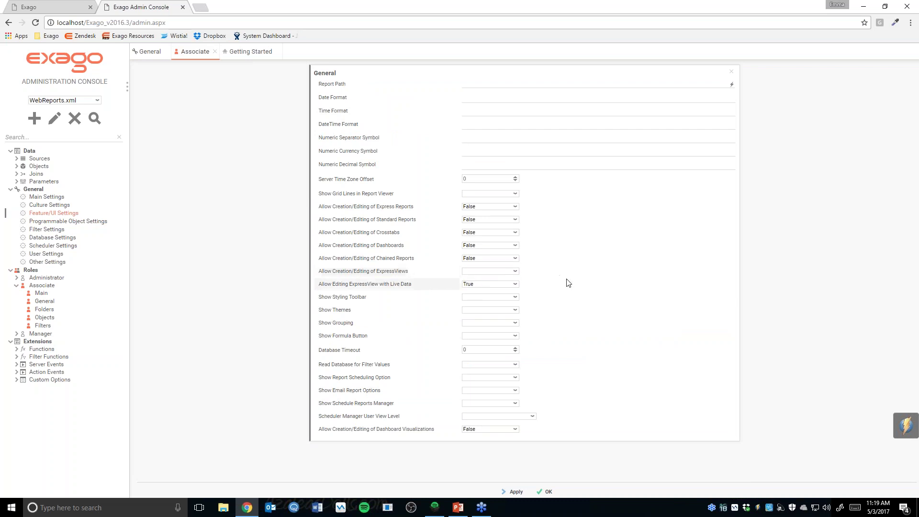
click(514, 285)
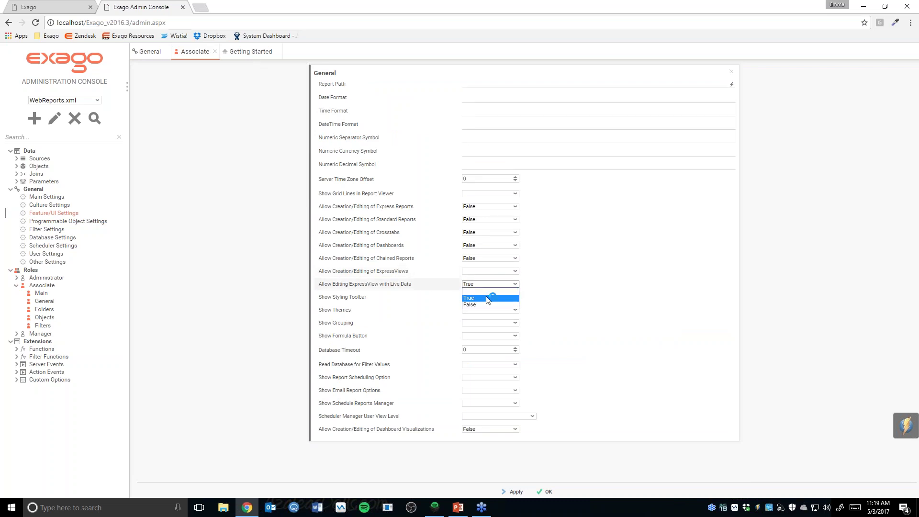
click(489, 292)
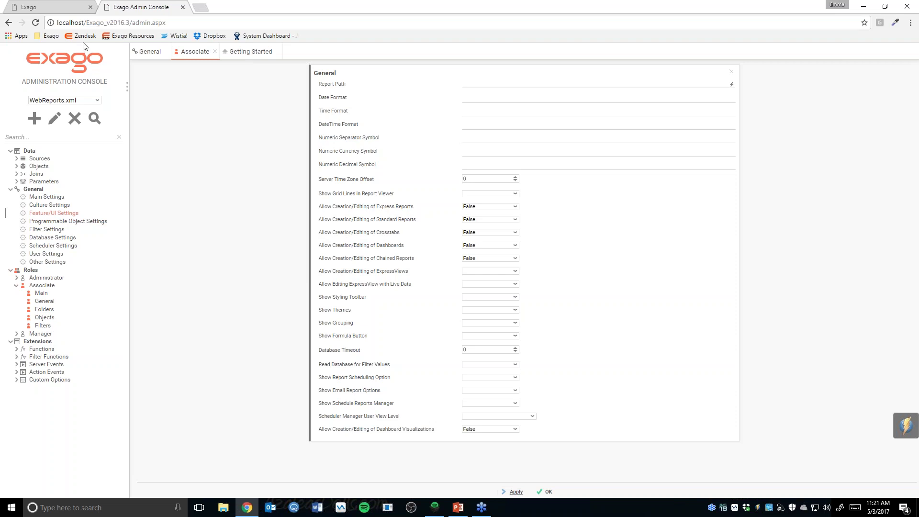
Reload the Exago application page, then create a new ExpressView and expand its Northwind data category
click(48, 7)
click(35, 23)
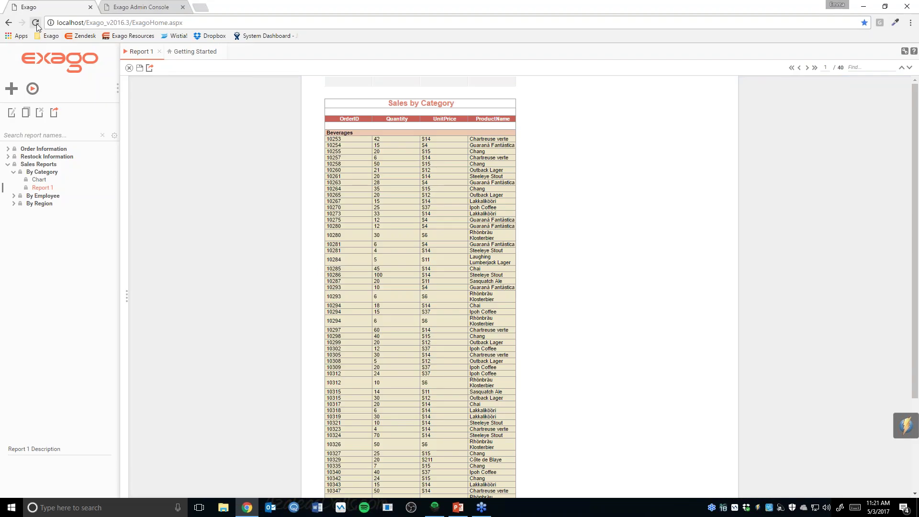
click(32, 165)
click(37, 173)
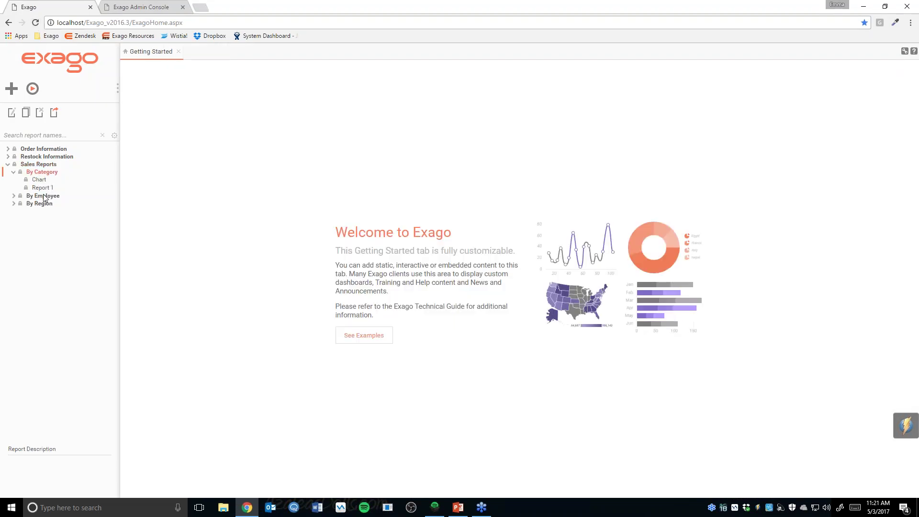
click(11, 89)
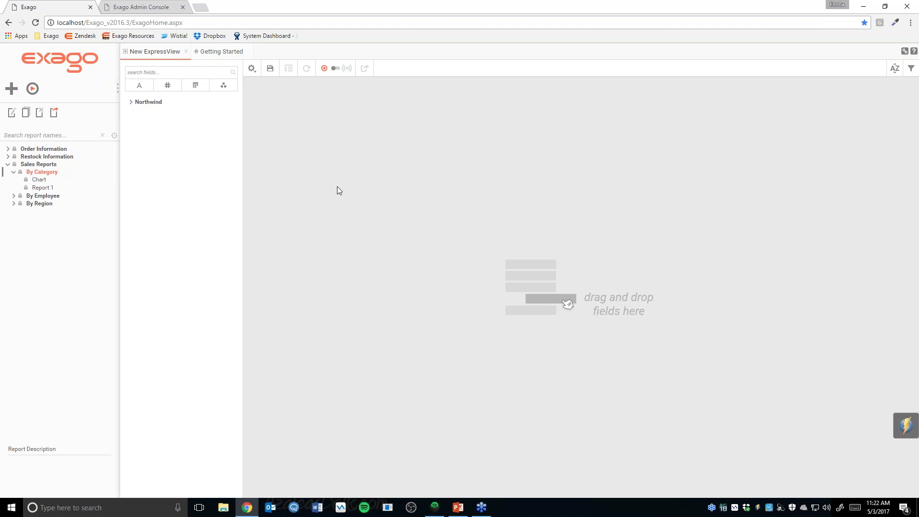
click(131, 102)
Compare the Associate role's data objects in the Admin Console with those in the new ExpressView, and collapse the Sales Reports folder
click(146, 7)
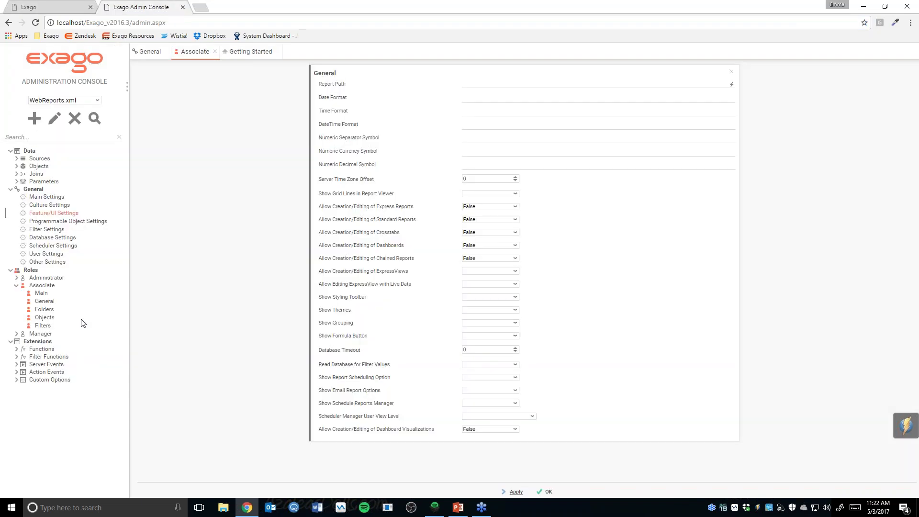
click(46, 317)
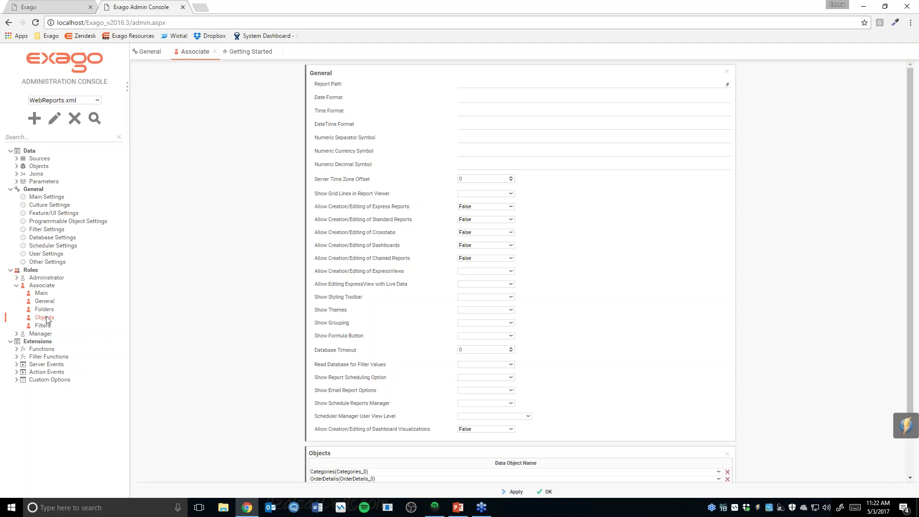
scroll(197, 328, down, 2)
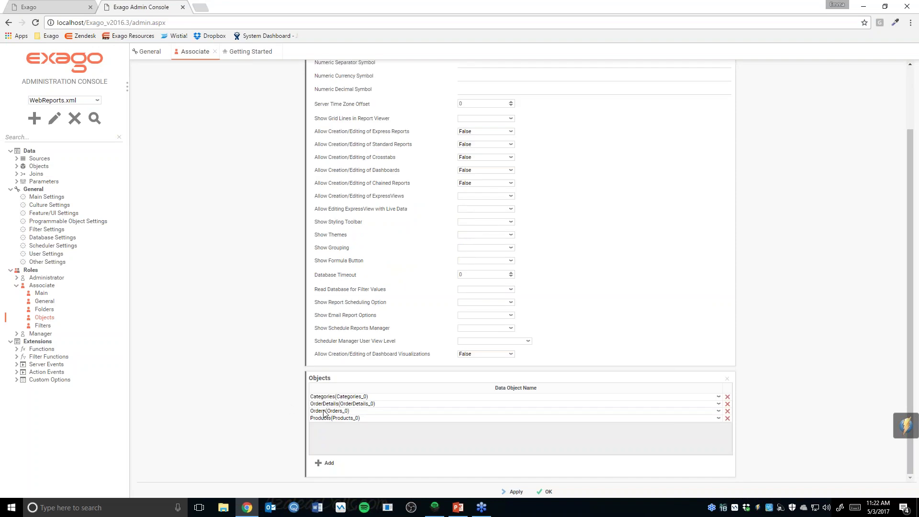
click(36, 6)
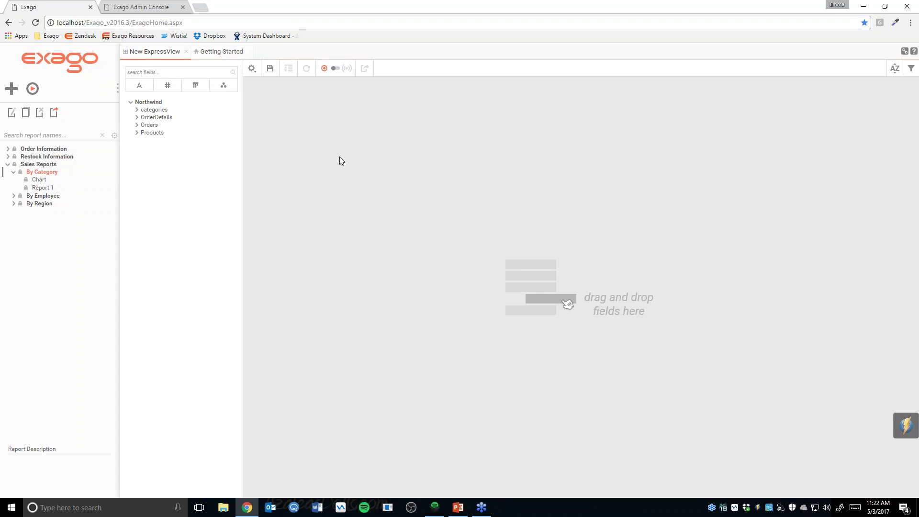
click(14, 172)
click(8, 165)
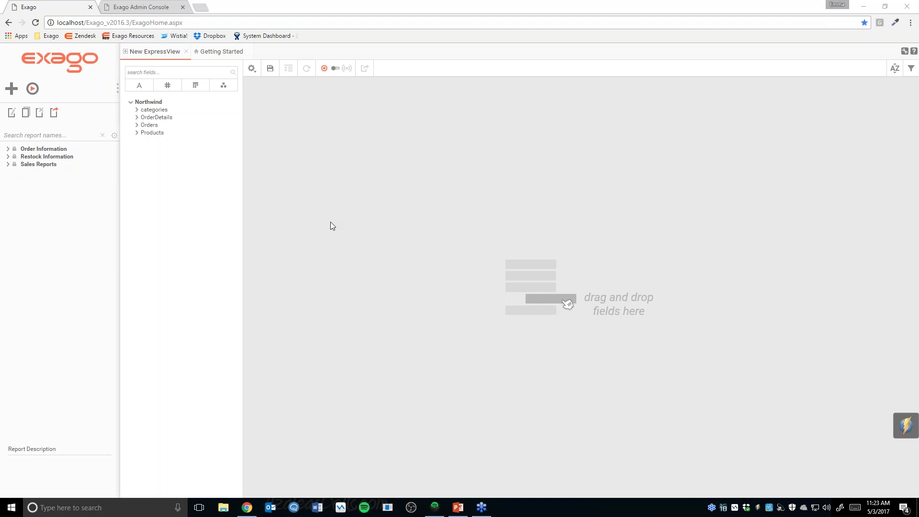
Switch to the Exago Admin Console and close the open General and Associate settings
click(138, 9)
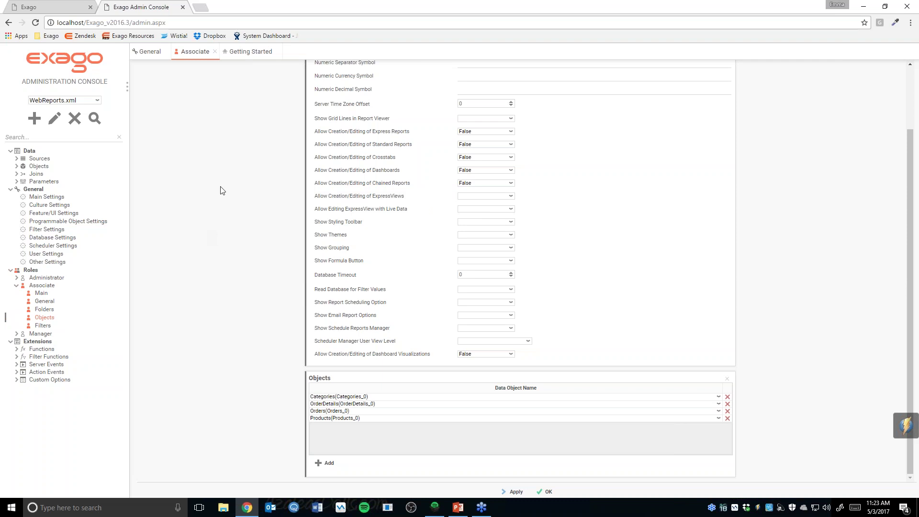
click(215, 53)
click(165, 57)
click(166, 52)
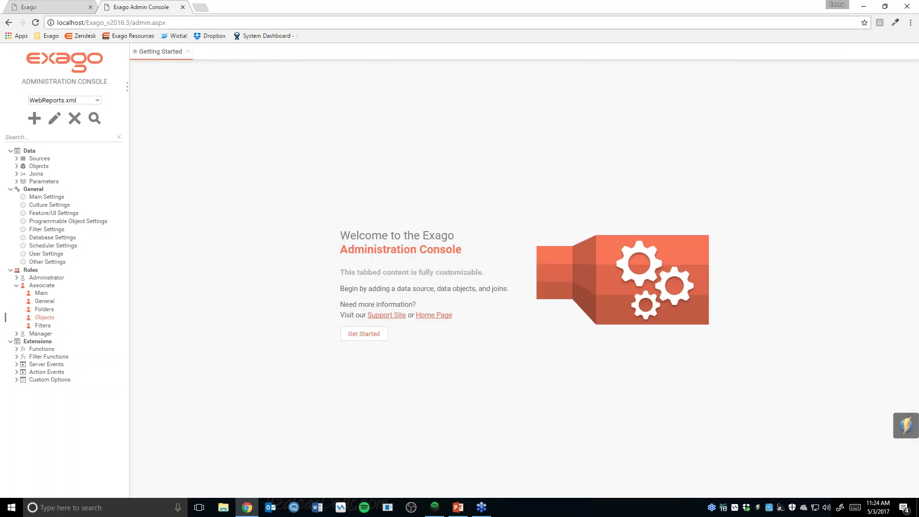
Deactivate the Associate role in its Main settings, apply the change, and collapse the role
click(41, 293)
double_click(41, 294)
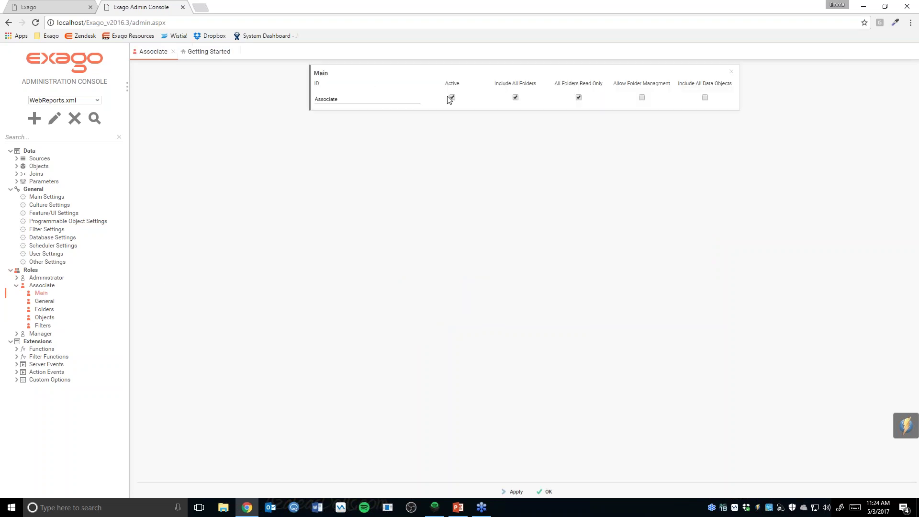
click(452, 97)
click(514, 491)
click(17, 286)
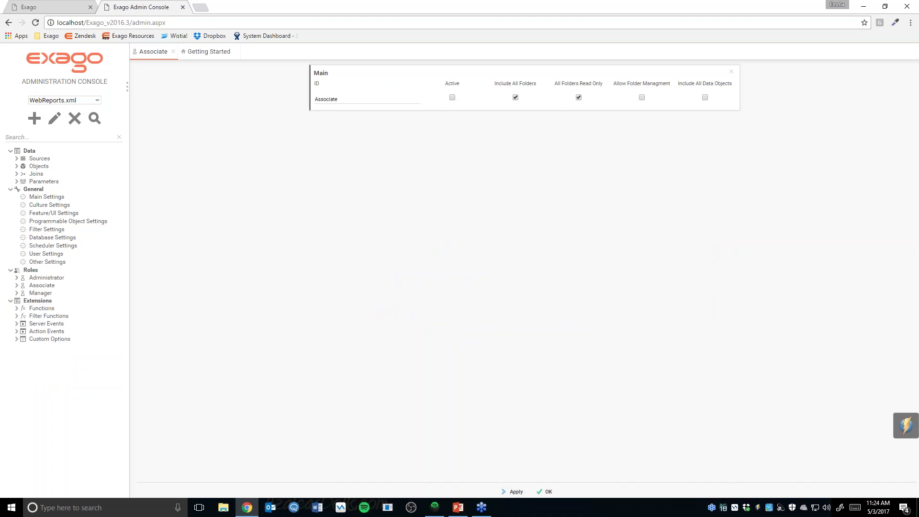
Close the Associate settings and open the Manager role's Main and Folders settings
click(41, 292)
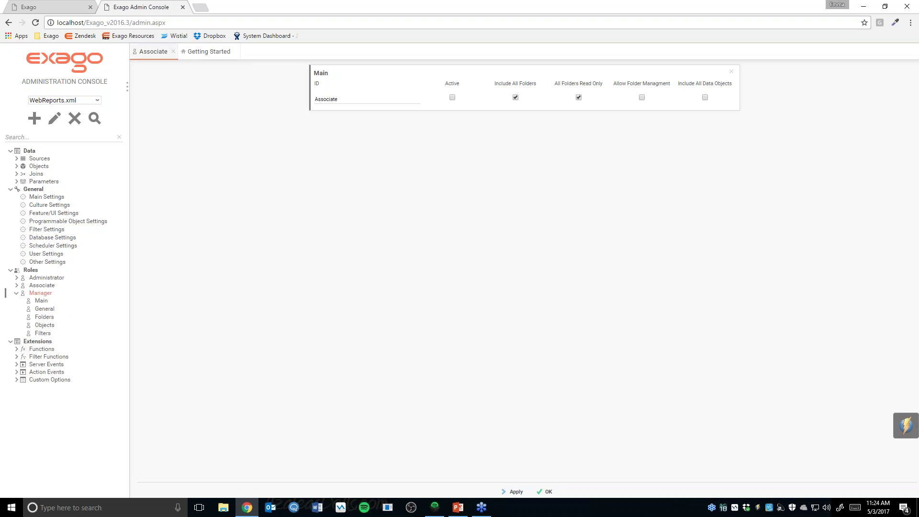
click(173, 51)
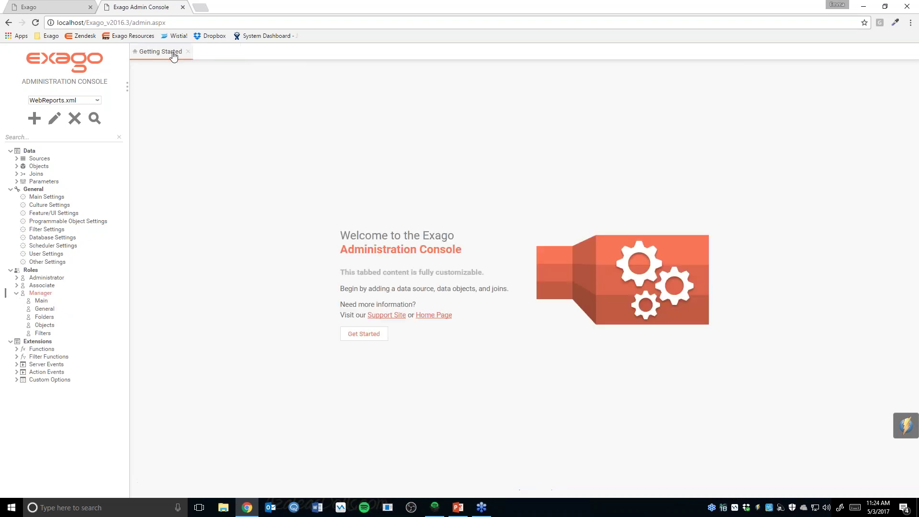
click(38, 302)
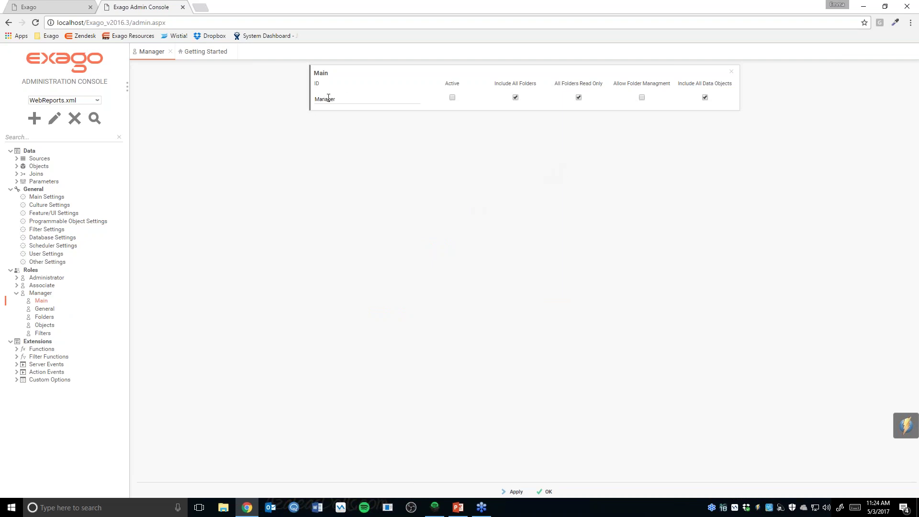
click(515, 97)
click(515, 97)
click(578, 98)
click(45, 317)
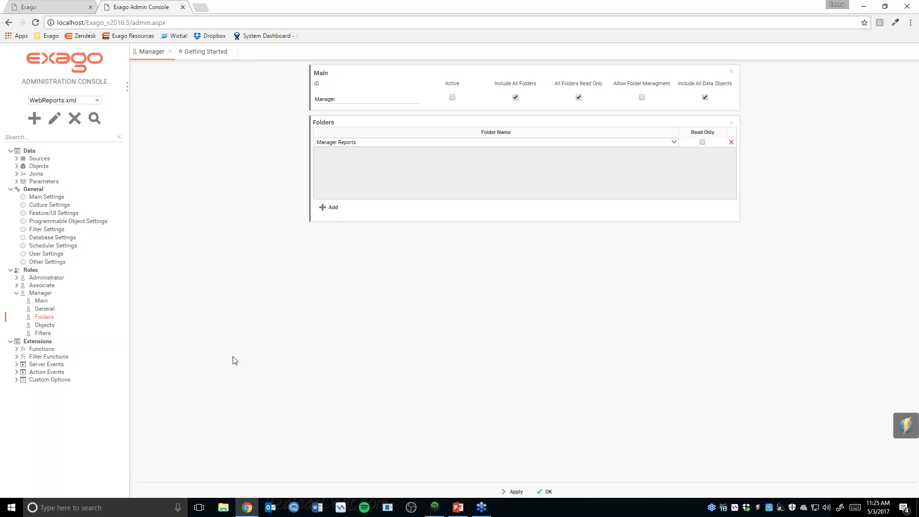
Reload the Exago application page to examine its report folders with no role active
click(31, 7)
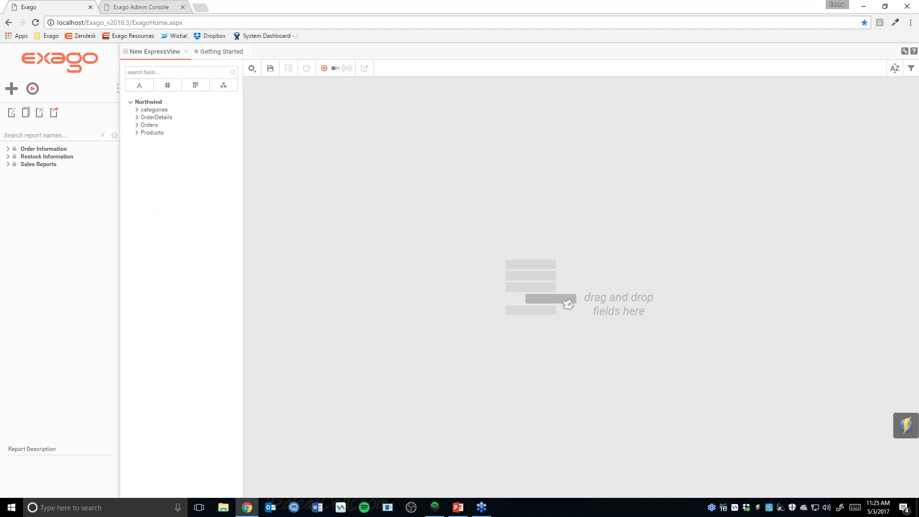
click(124, 11)
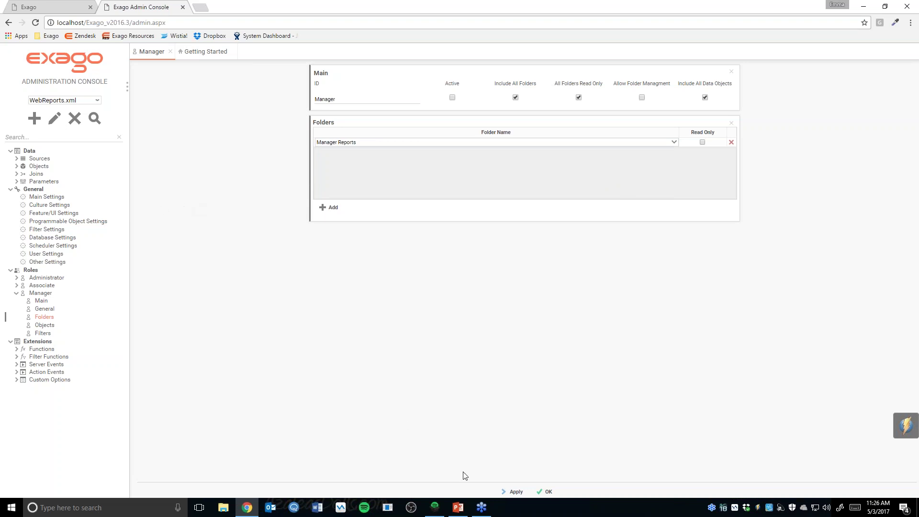
click(30, 8)
click(35, 22)
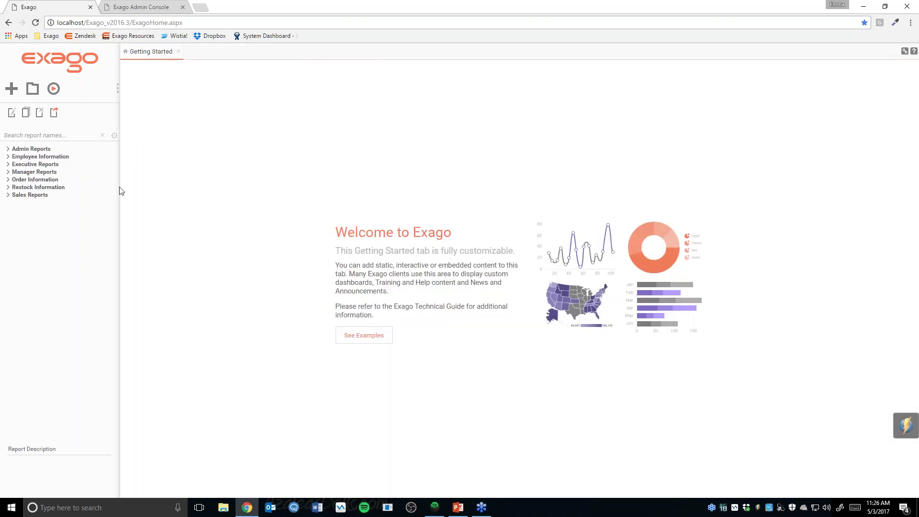
Activate the Manager role in the Admin Console, apply the change, then reload the Exago application page and expand Manager Reports
click(149, 9)
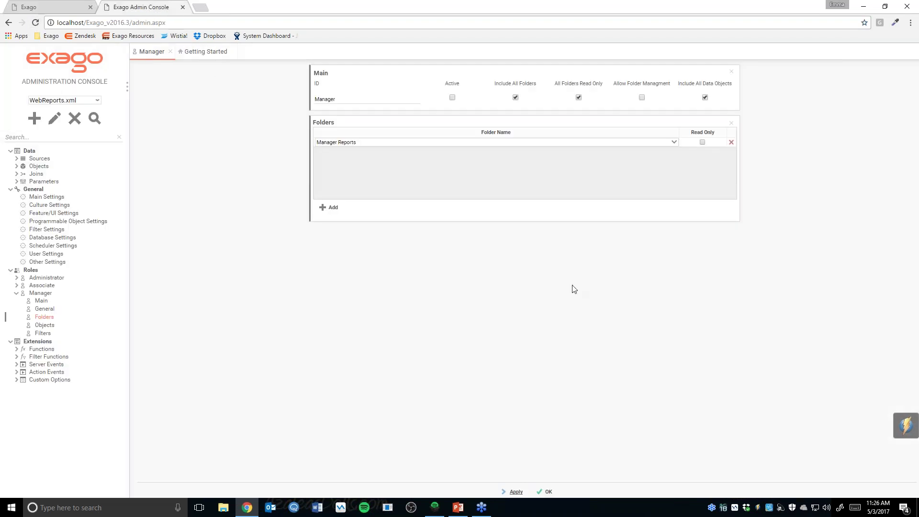
click(452, 98)
click(515, 492)
click(52, 7)
click(35, 23)
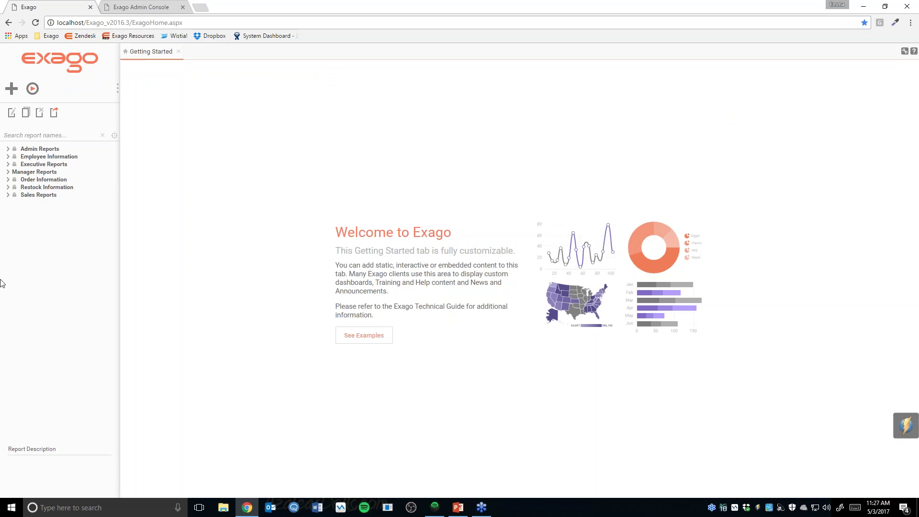
click(43, 172)
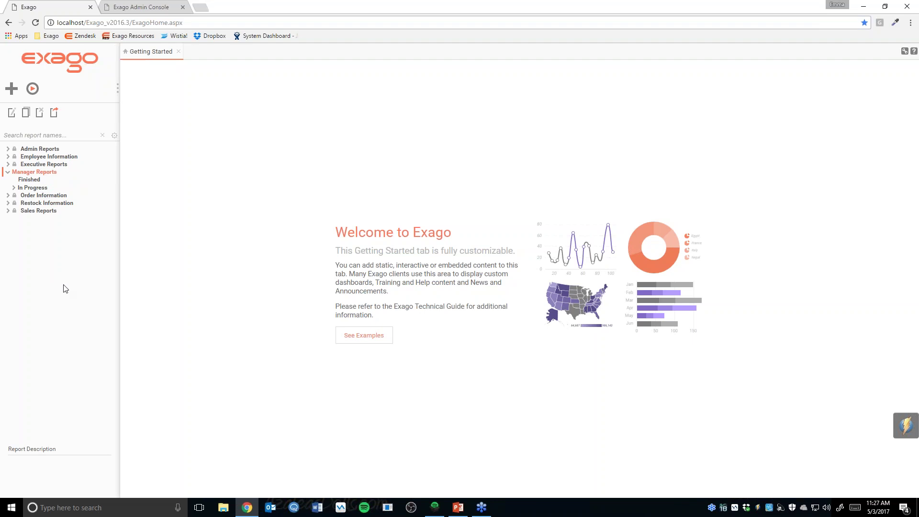
Examine the Manager role's General permissions for report creation and editing in the Admin Console
click(137, 10)
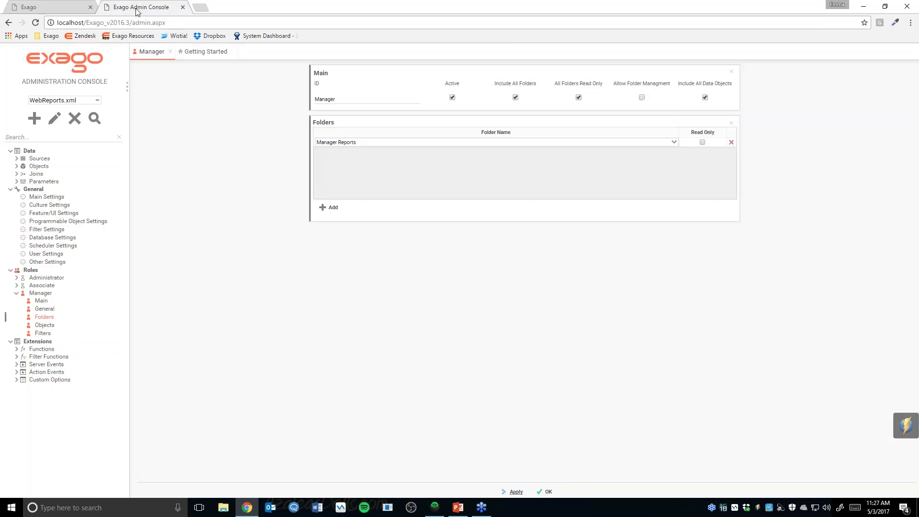
click(46, 310)
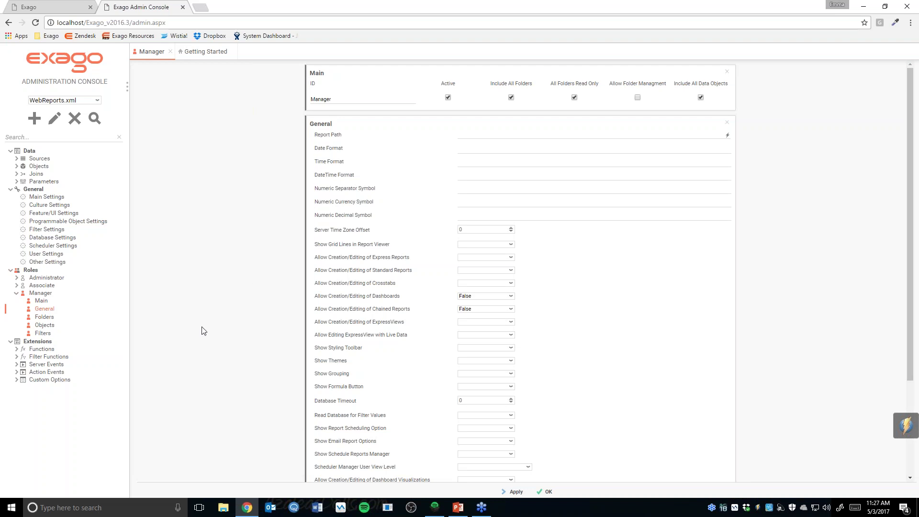
scroll(279, 280, down, 2)
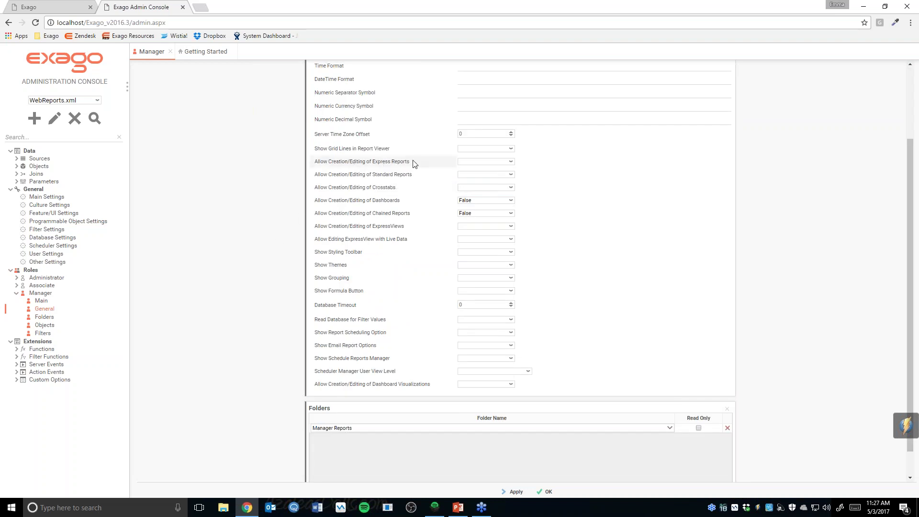
mouse_move(414, 176)
In the Exago application, run Report 1 from the Sales Reports By Category folder and try to open it for editing
click(48, 7)
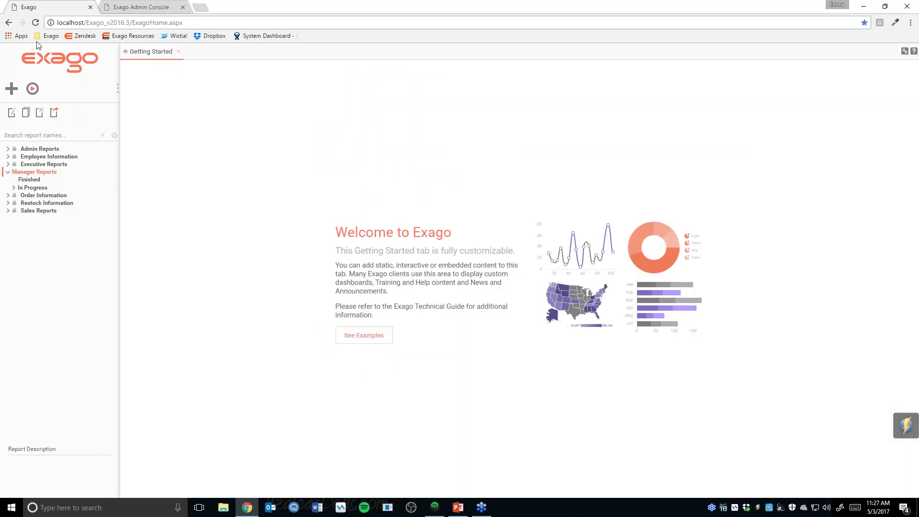
click(25, 212)
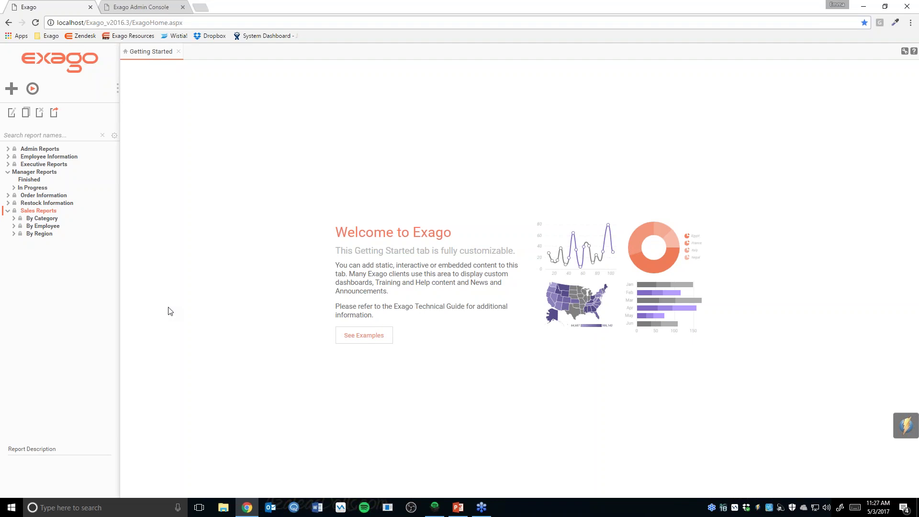
click(41, 219)
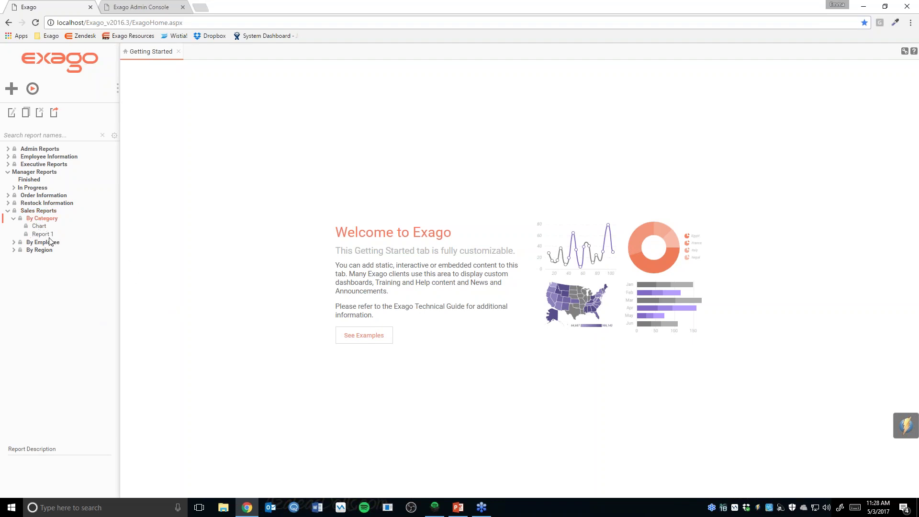
click(43, 235)
click(32, 89)
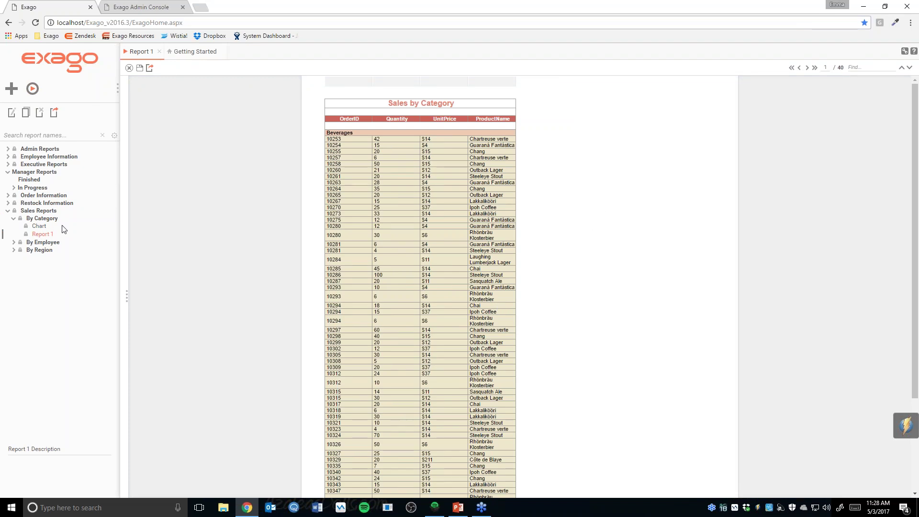
double_click(41, 235)
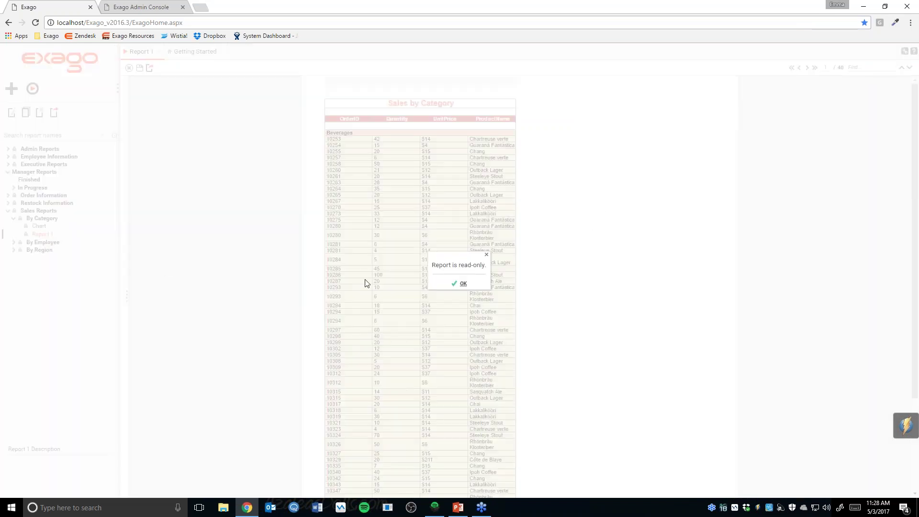
click(462, 284)
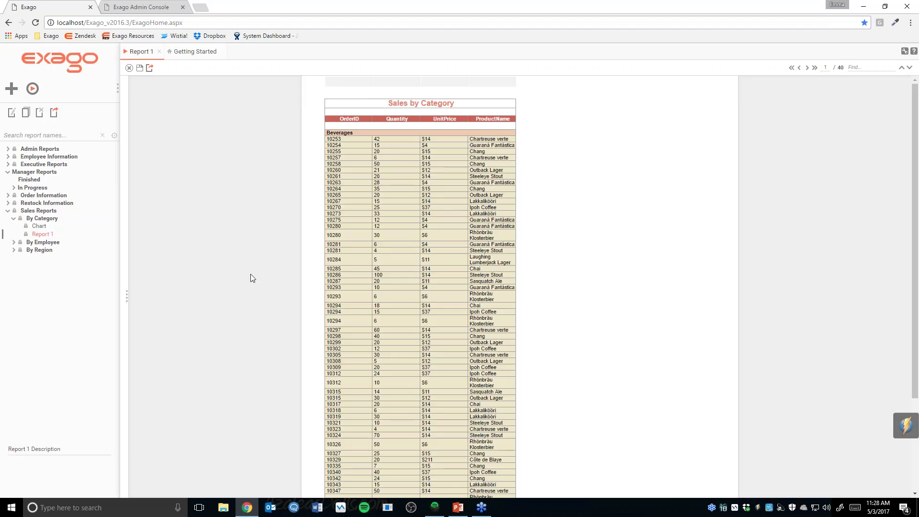
Duplicate Report 1 into the Manager Reports folder under the name Report 1 Copy
right_click(44, 236)
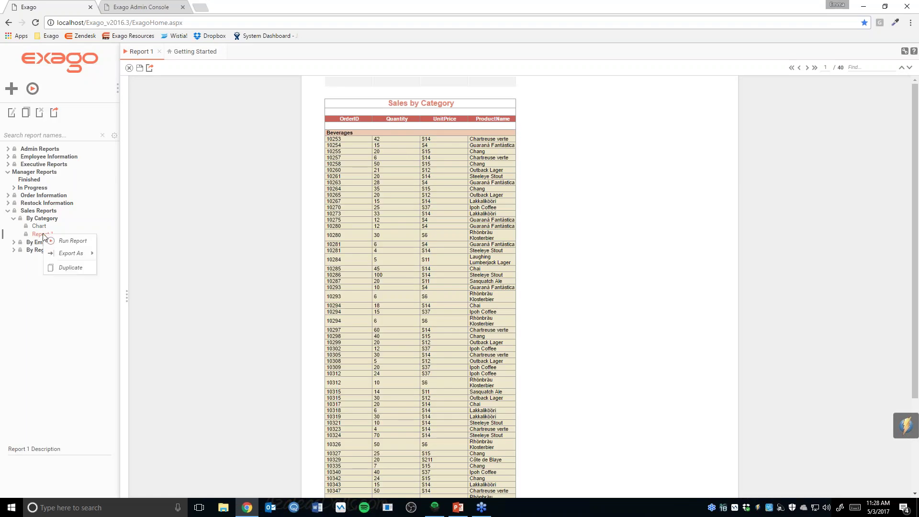
click(70, 268)
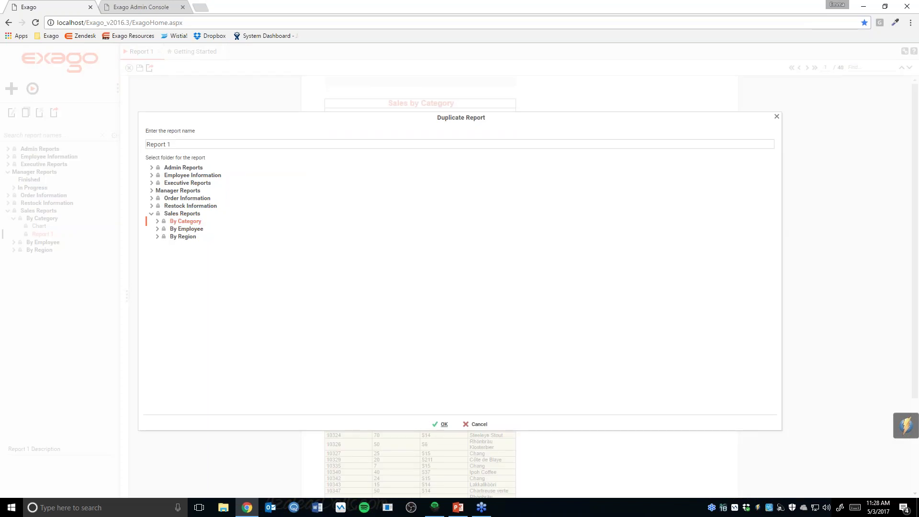
click(187, 192)
click(178, 145)
text(Copy)
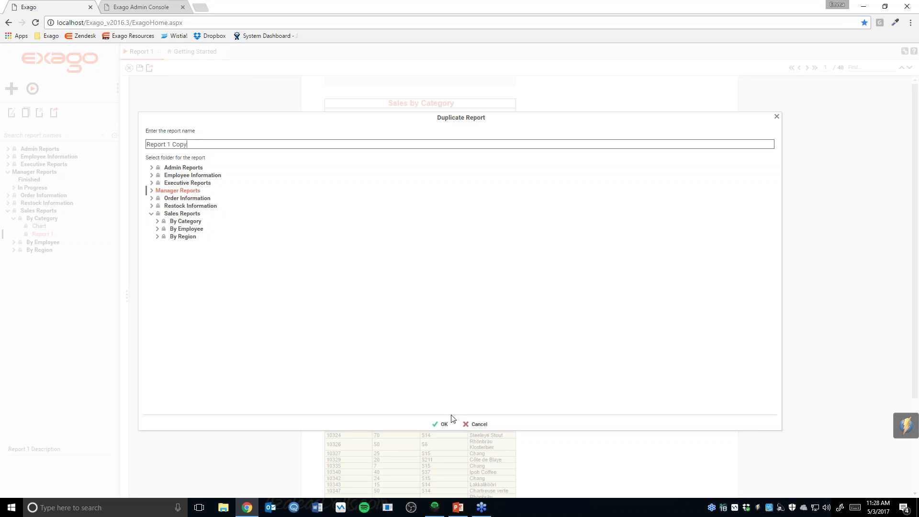
click(441, 424)
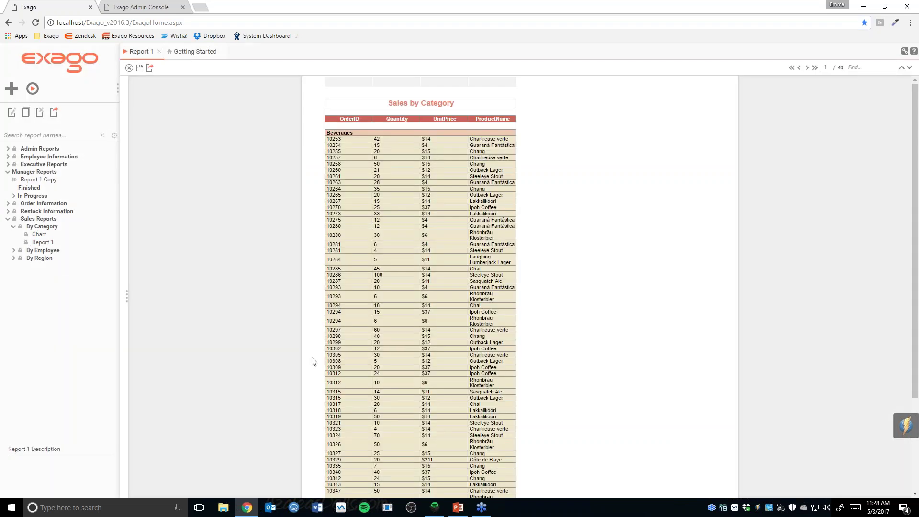
Open Report 1 Copy for editing and add the Products fields UnitsInStock and UnitsOnOrder to its layout
click(33, 181)
double_click(45, 182)
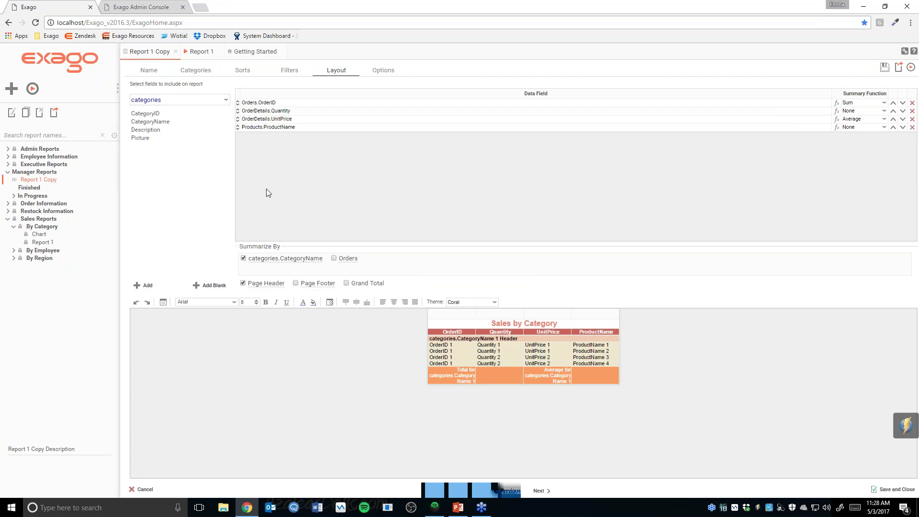
click(209, 102)
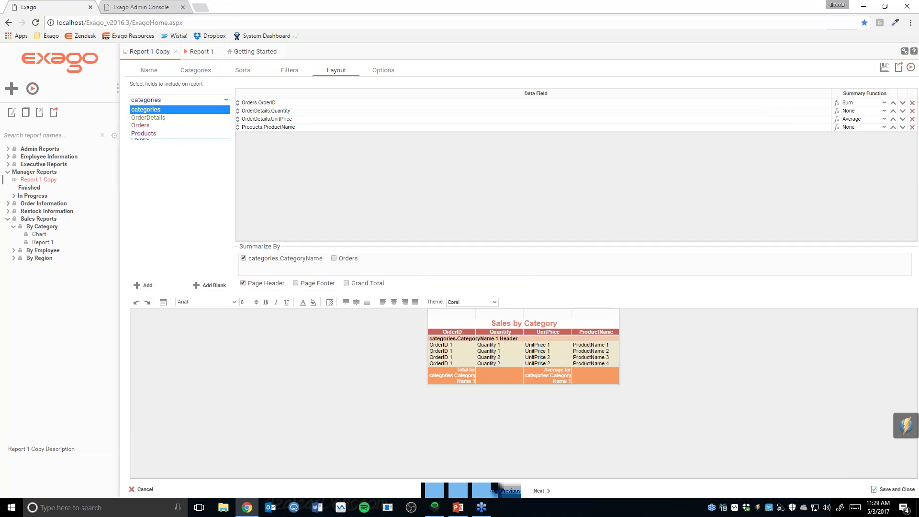
click(168, 118)
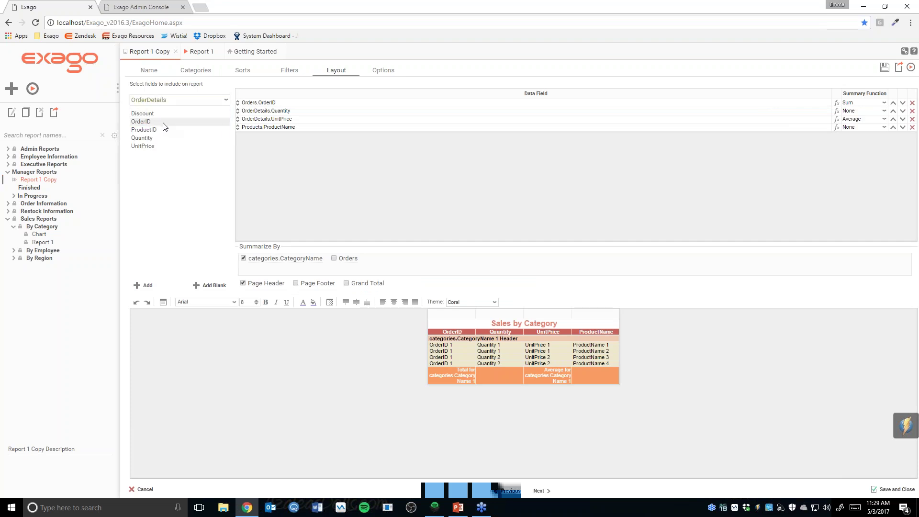
click(164, 102)
click(158, 133)
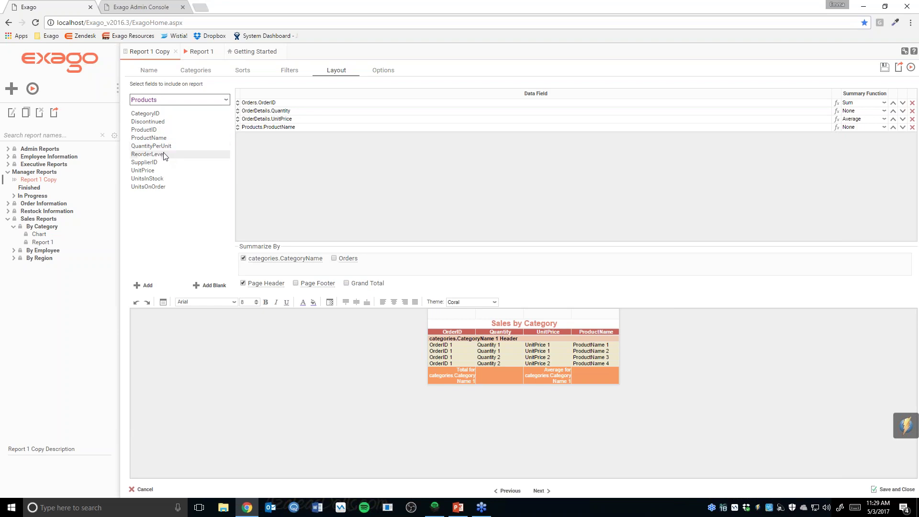
drag(159, 178, 324, 162)
drag(158, 187, 352, 193)
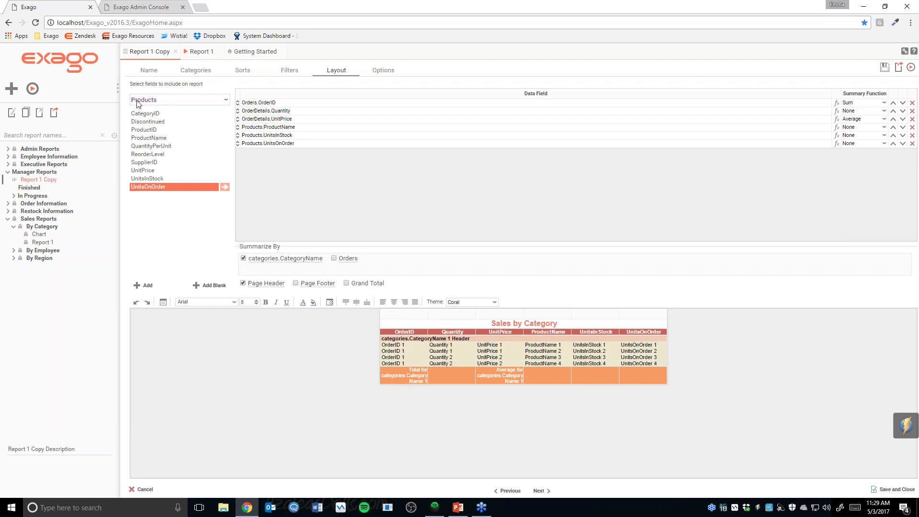
Set the summary function of UnitsInStock and UnitsOnOrder to Sum, and save the report
click(868, 135)
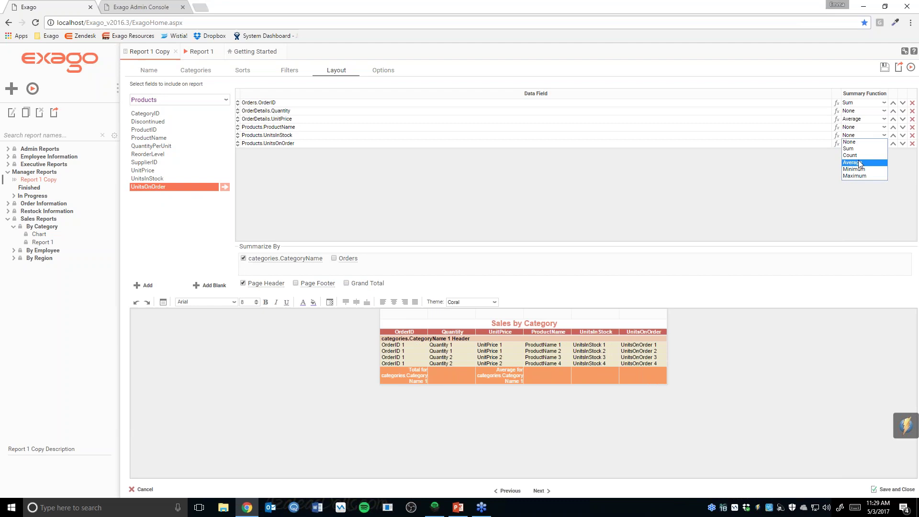
click(859, 148)
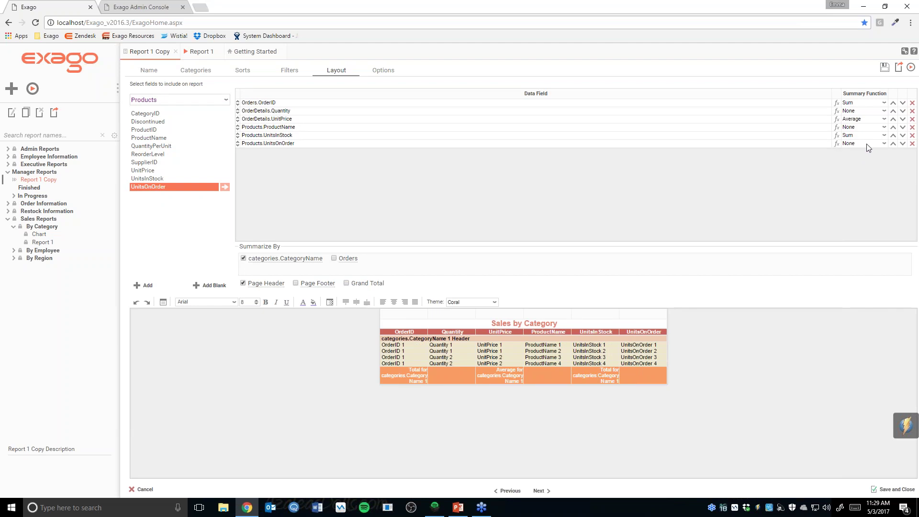
click(866, 145)
click(859, 157)
click(884, 68)
Try to move Report 1 Copy into the Finished subfolder of Manager Reports while it is open for editing
drag(46, 180, 34, 187)
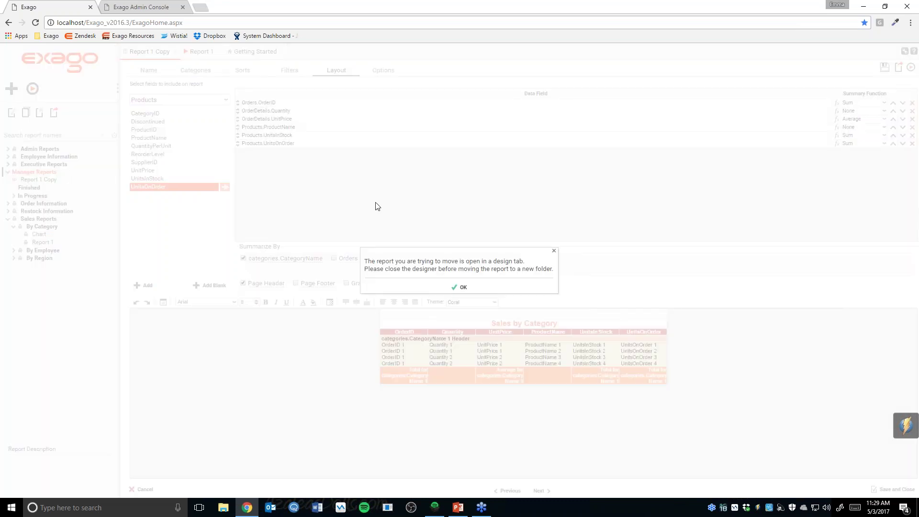
click(462, 288)
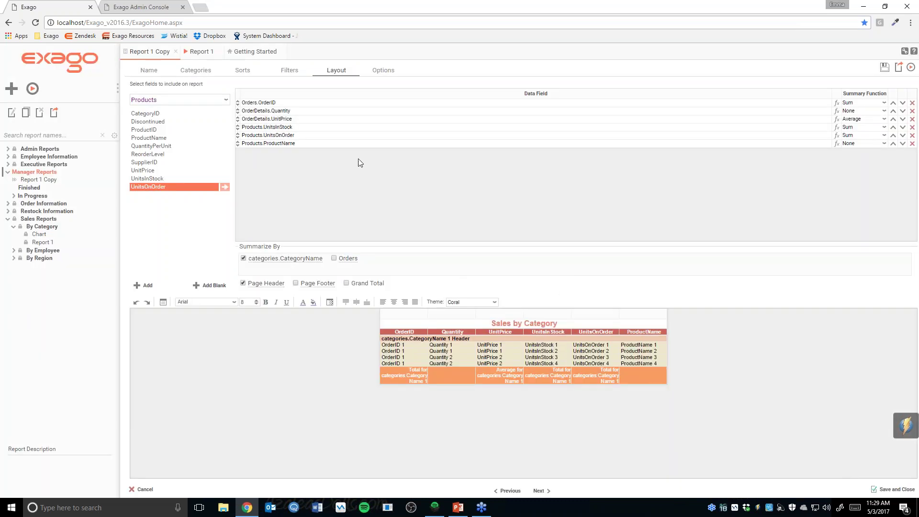
Close the output of the original Report 1 and return to the Report 1 Copy design
click(197, 52)
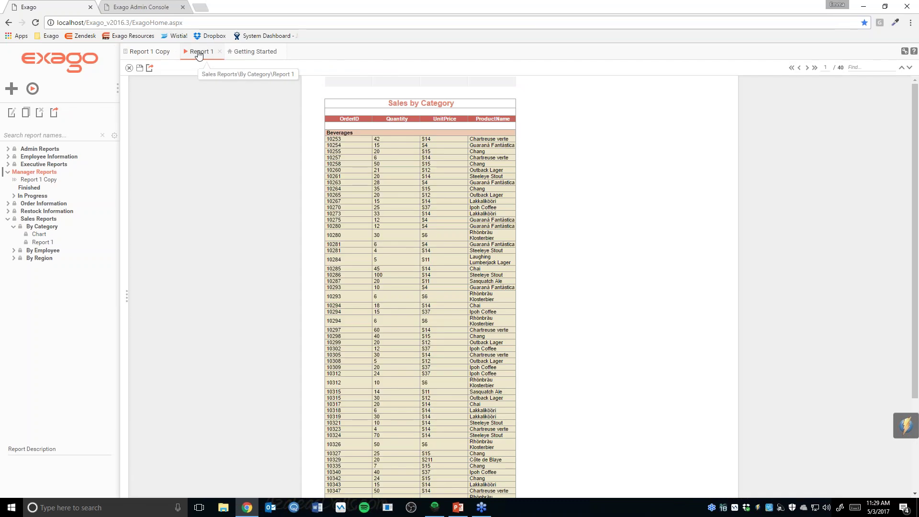
click(219, 51)
click(148, 52)
Save and close Report 1 Copy, and move it into the Finished subfolder of Manager Reports
click(175, 51)
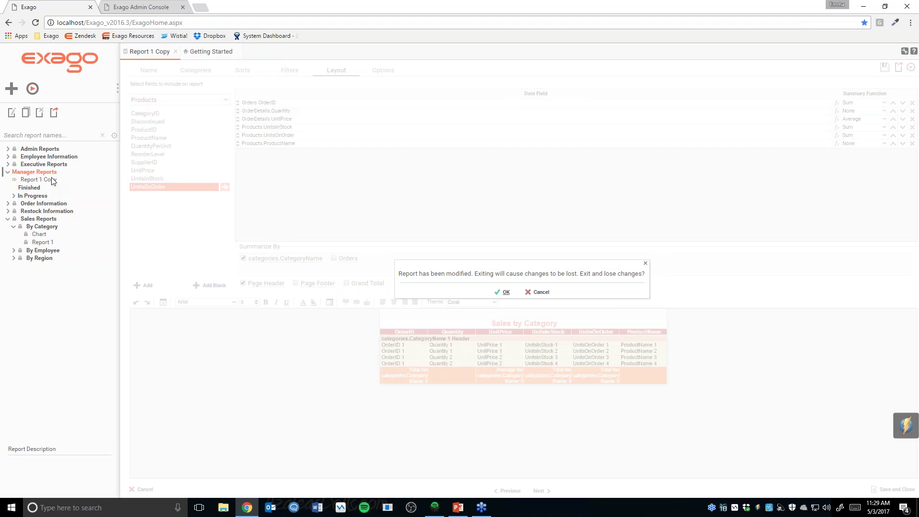
click(541, 293)
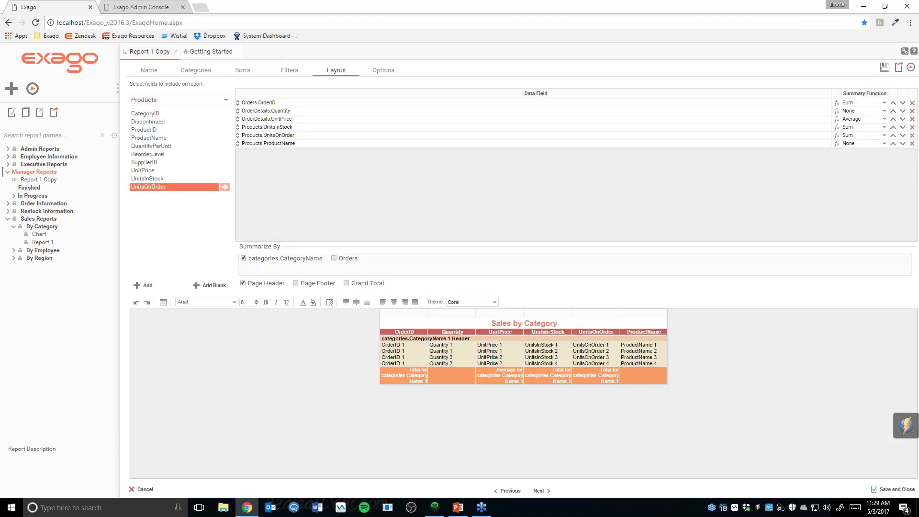
click(884, 68)
click(176, 52)
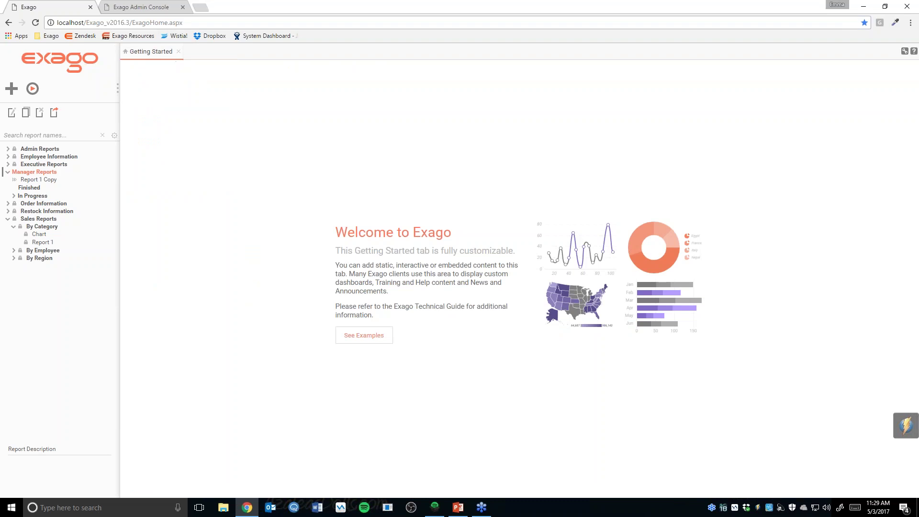
click(27, 180)
drag(28, 181, 30, 188)
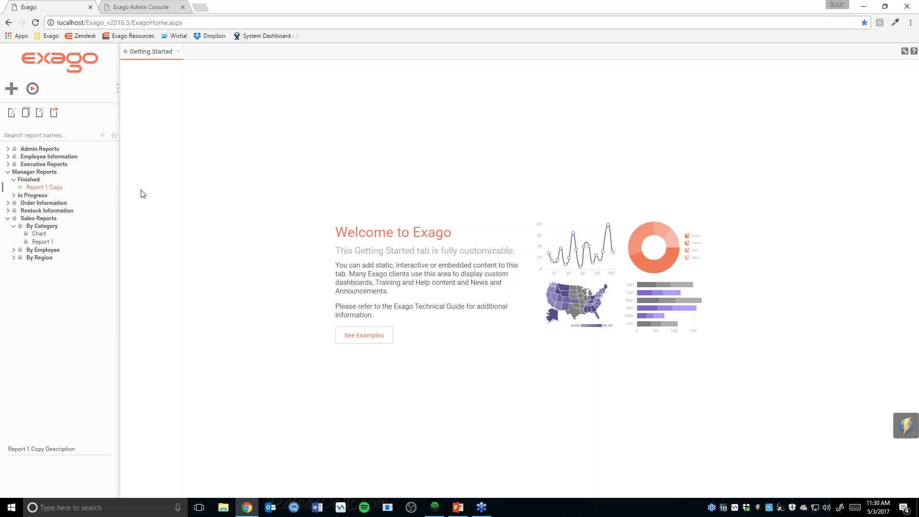
Switch to the Exago Admin Console, deactivate the Manager role, apply the change and close the role
click(137, 11)
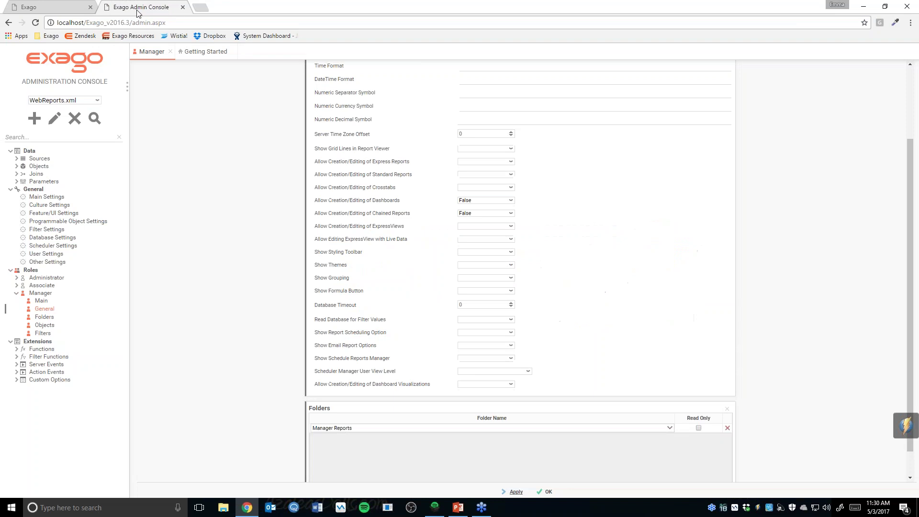
scroll(382, 309, up, 3)
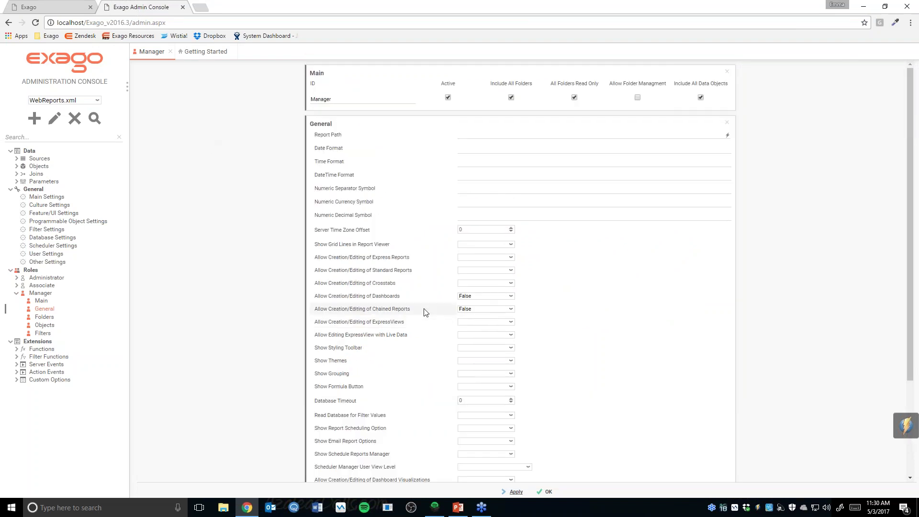
click(448, 97)
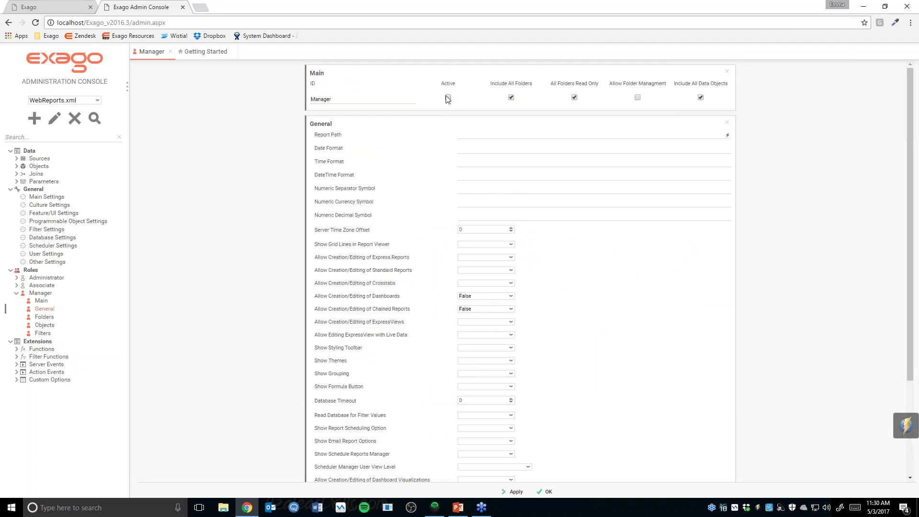
click(511, 492)
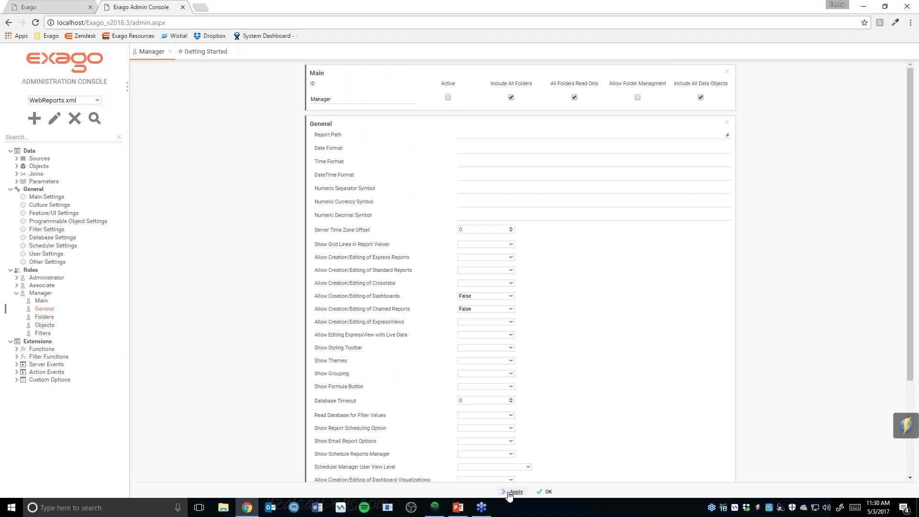
click(170, 52)
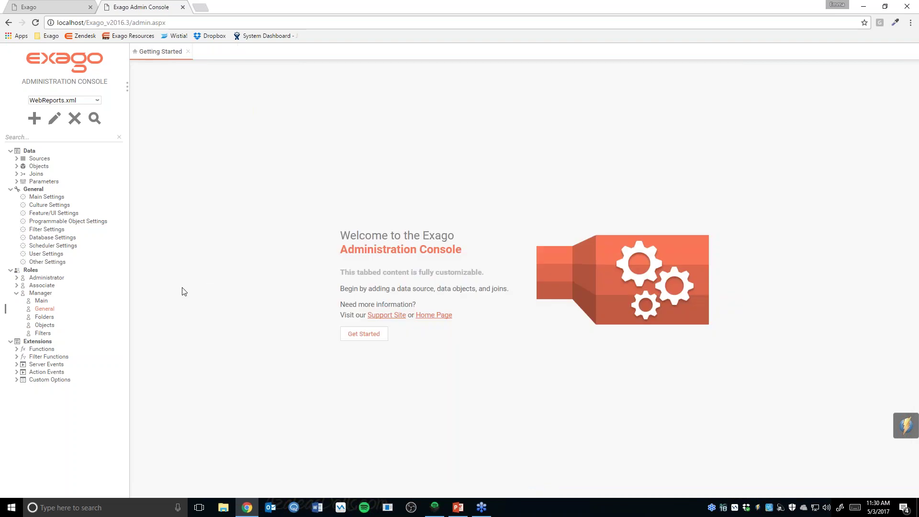
click(16, 294)
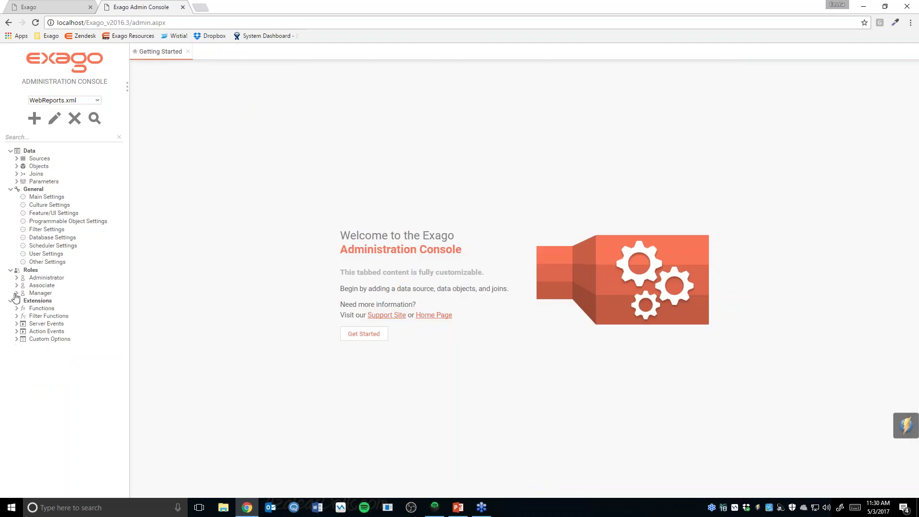
Open the main and general settings of the Administrator role, make the role active and apply the change
click(16, 278)
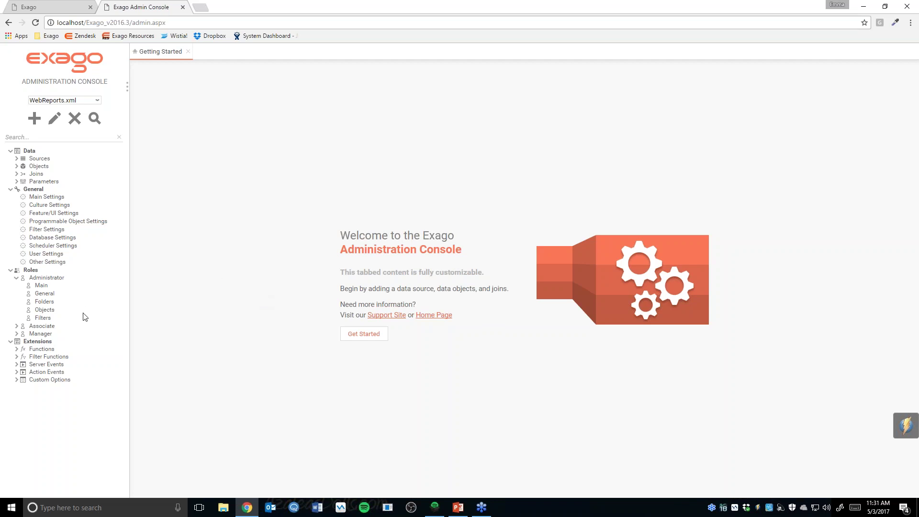
click(42, 285)
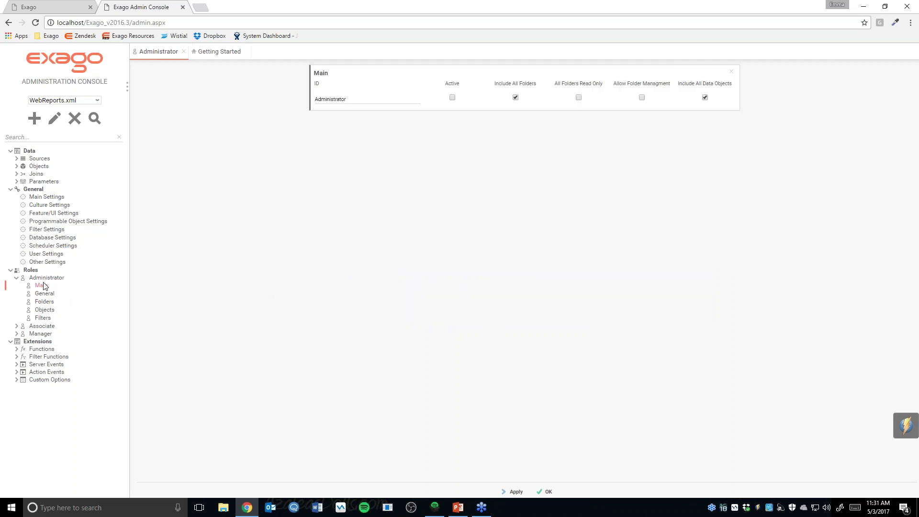
click(45, 294)
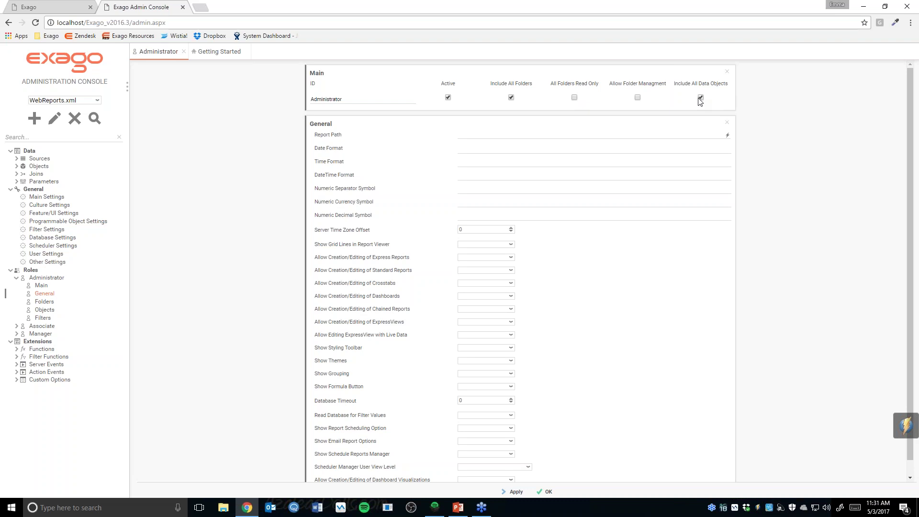
scroll(792, 169, down, 1)
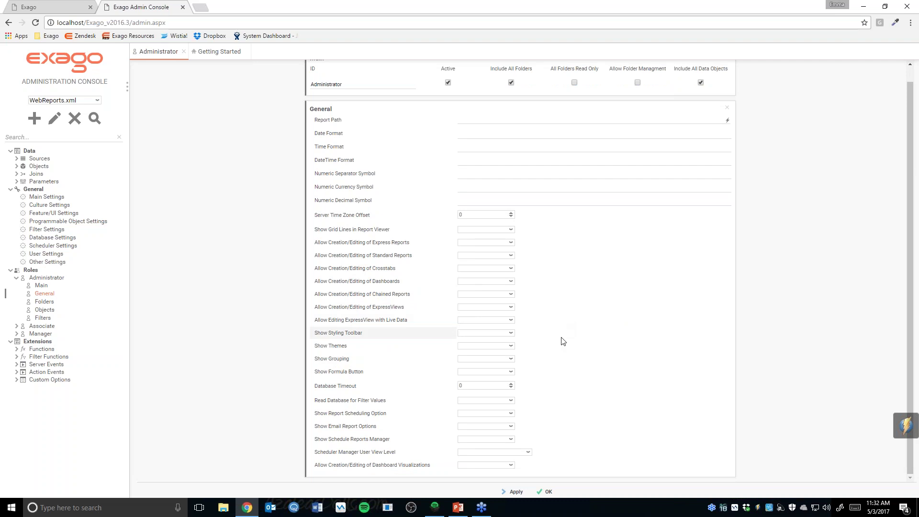
click(516, 491)
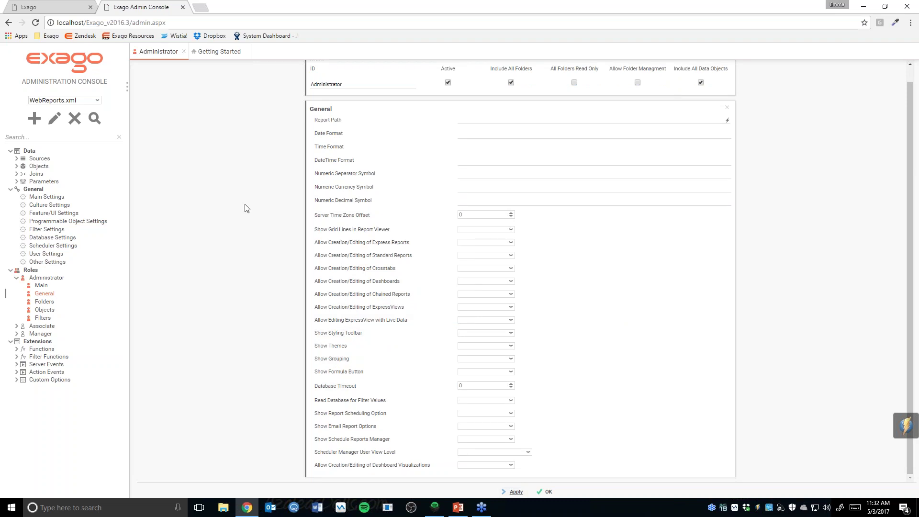
Switch to the Exago application, reload it and run Report 1 Copy from the Finished folder of Manager Reports
click(31, 8)
click(36, 23)
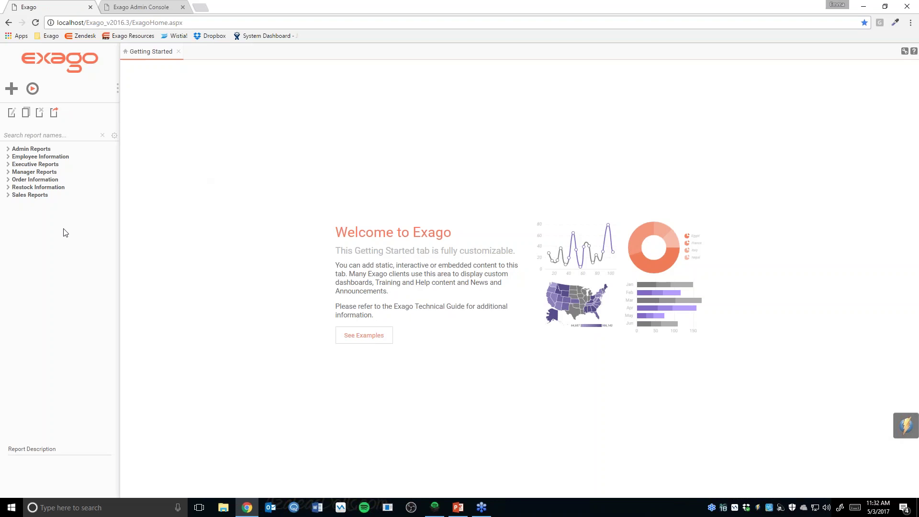
click(34, 172)
click(30, 181)
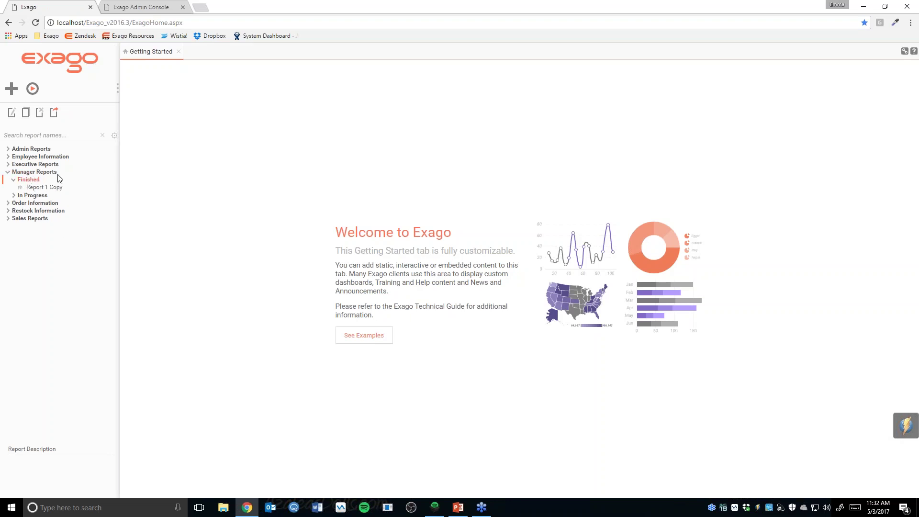
click(42, 191)
click(32, 88)
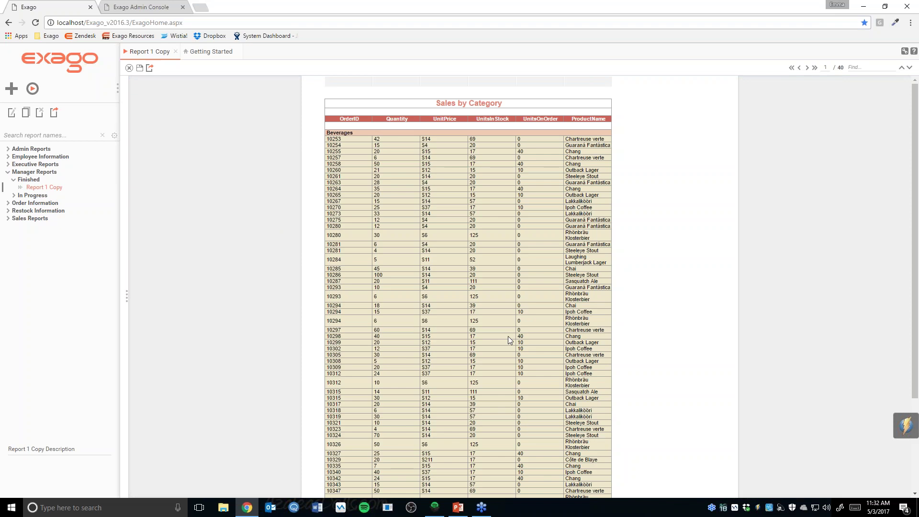
right_click(44, 187)
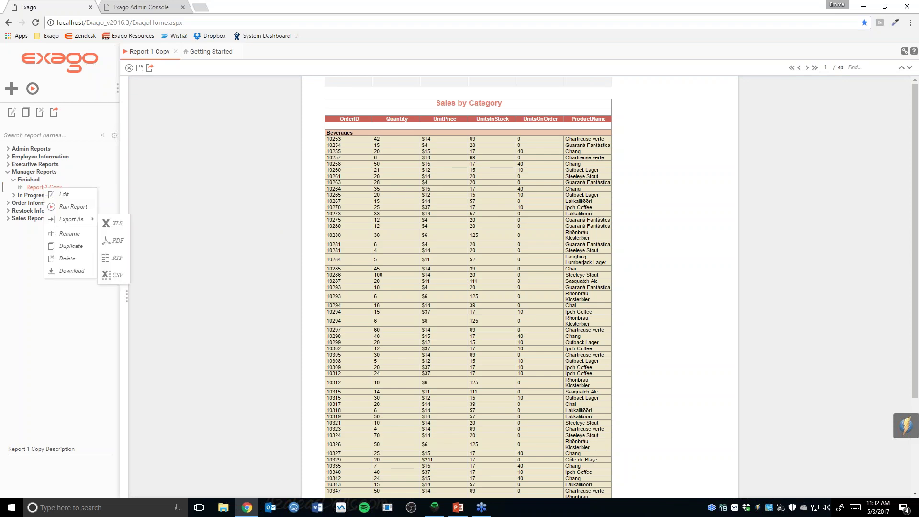
click(77, 269)
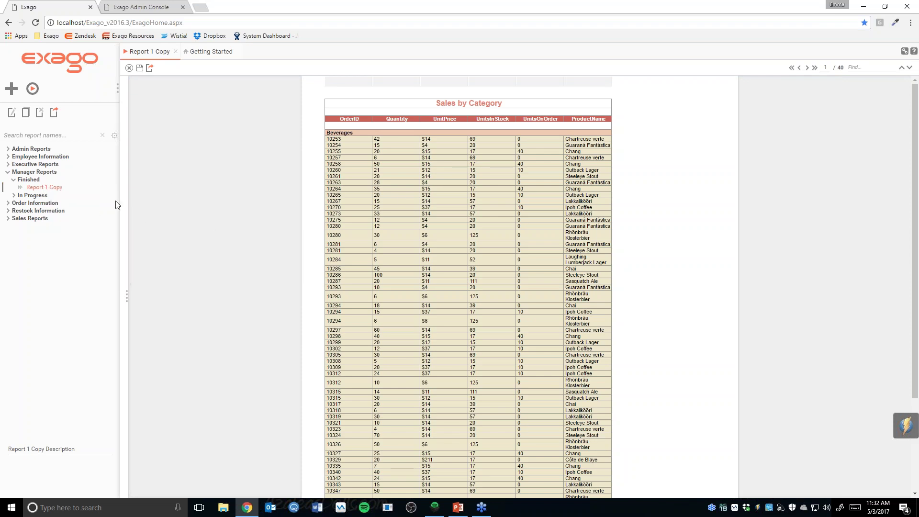
Close the report output and move Report 1 Copy into the By Category folder of Sales Reports
click(176, 51)
drag(34, 187, 31, 229)
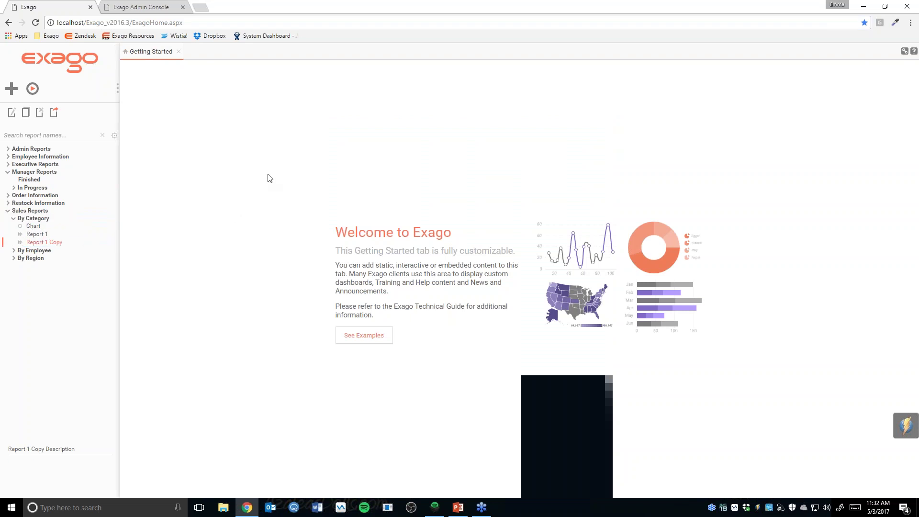
Delete the original Report 1 from the By Category folder of Sales Reports
right_click(41, 234)
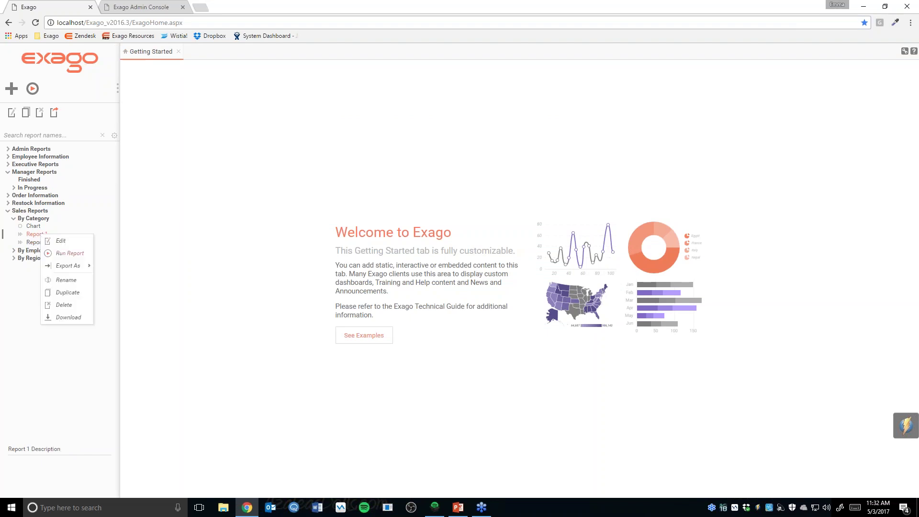
click(65, 305)
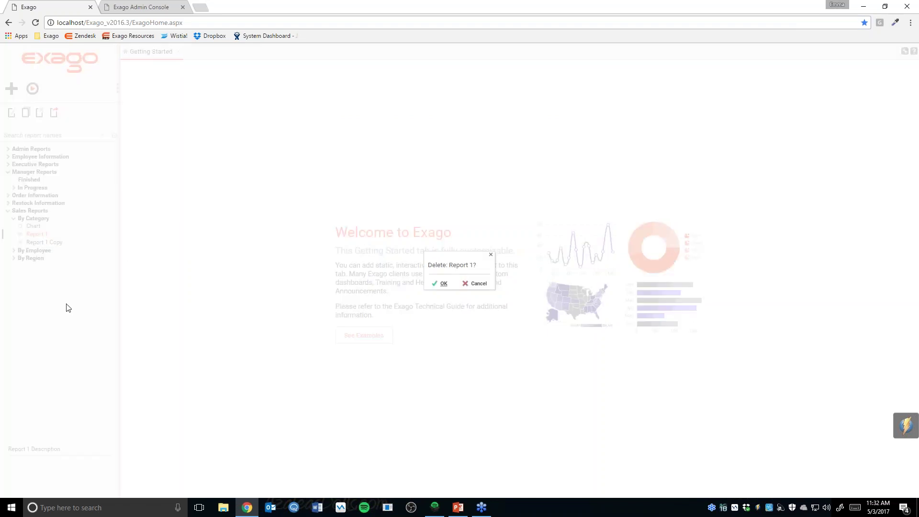
click(441, 283)
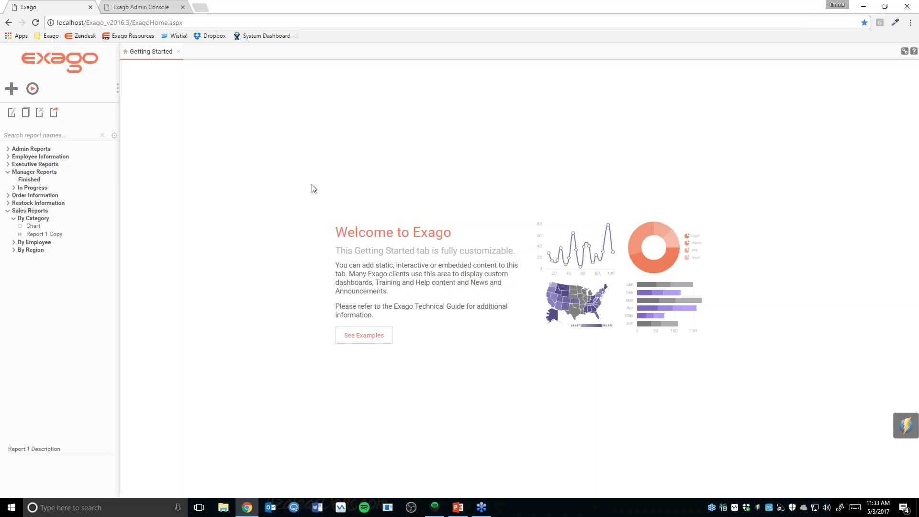
Switch to the Exago Admin Console and review the Administrator role's main, general and filter settings
click(142, 7)
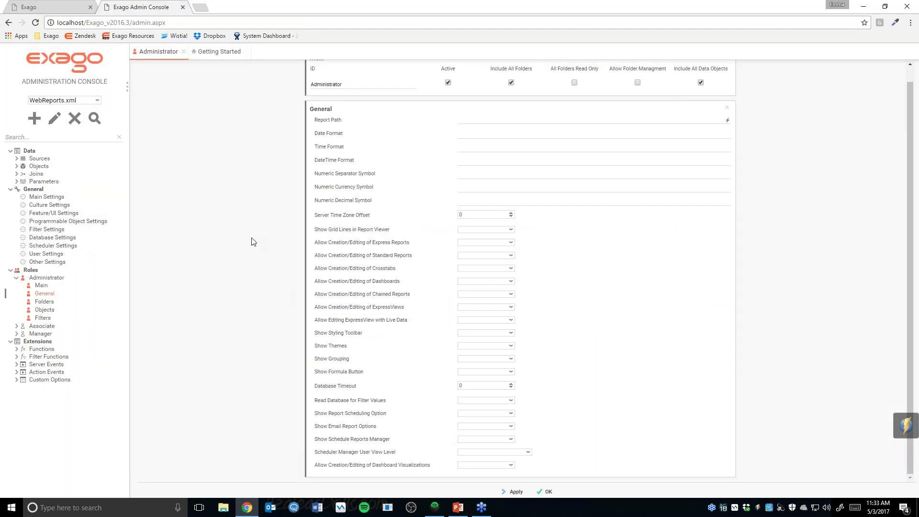
scroll(261, 239, up, 1)
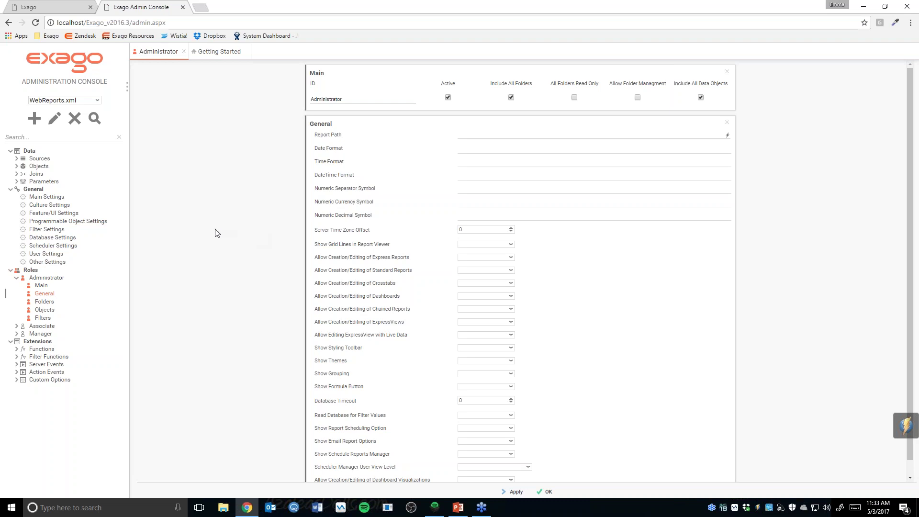
click(43, 319)
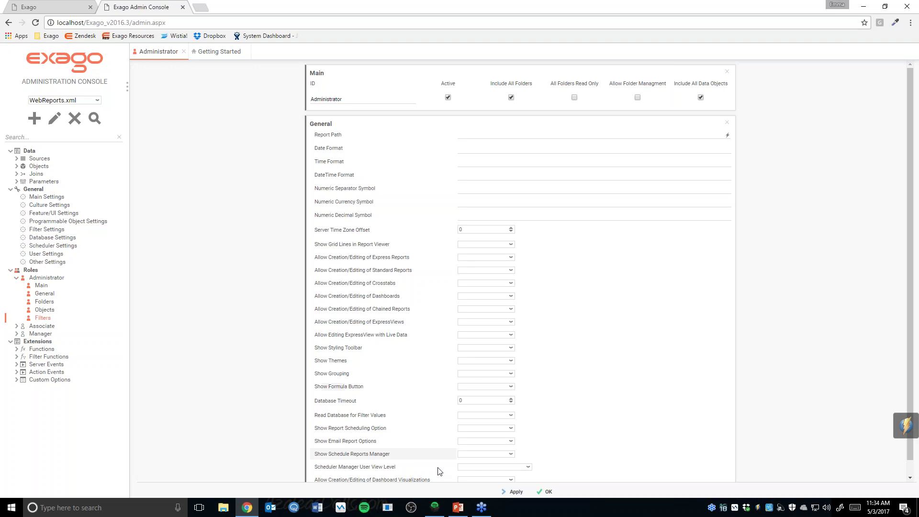
Switch to the roles presentation in PowerPoint and start its slide show from the first slide
click(458, 508)
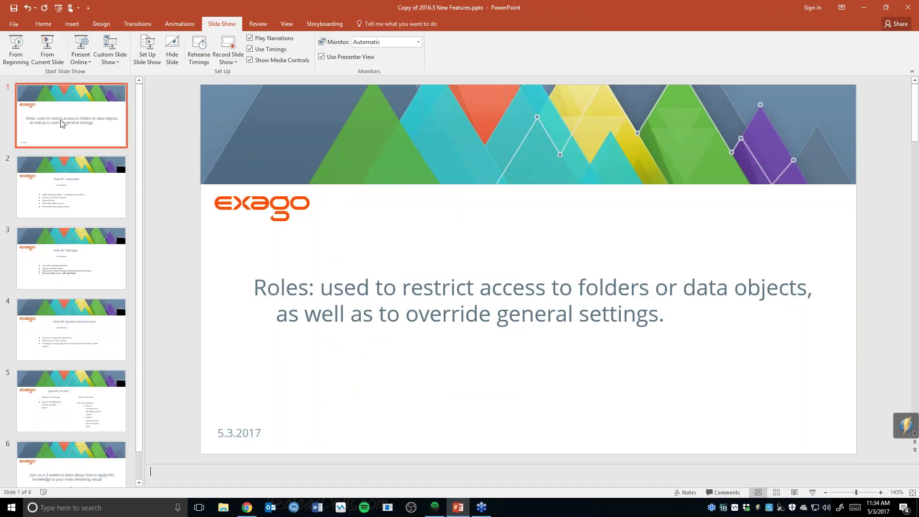
click(15, 47)
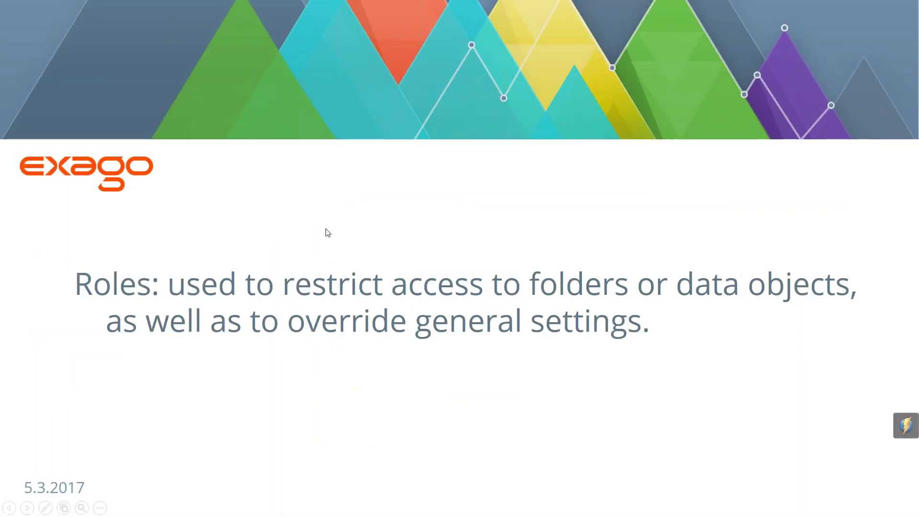